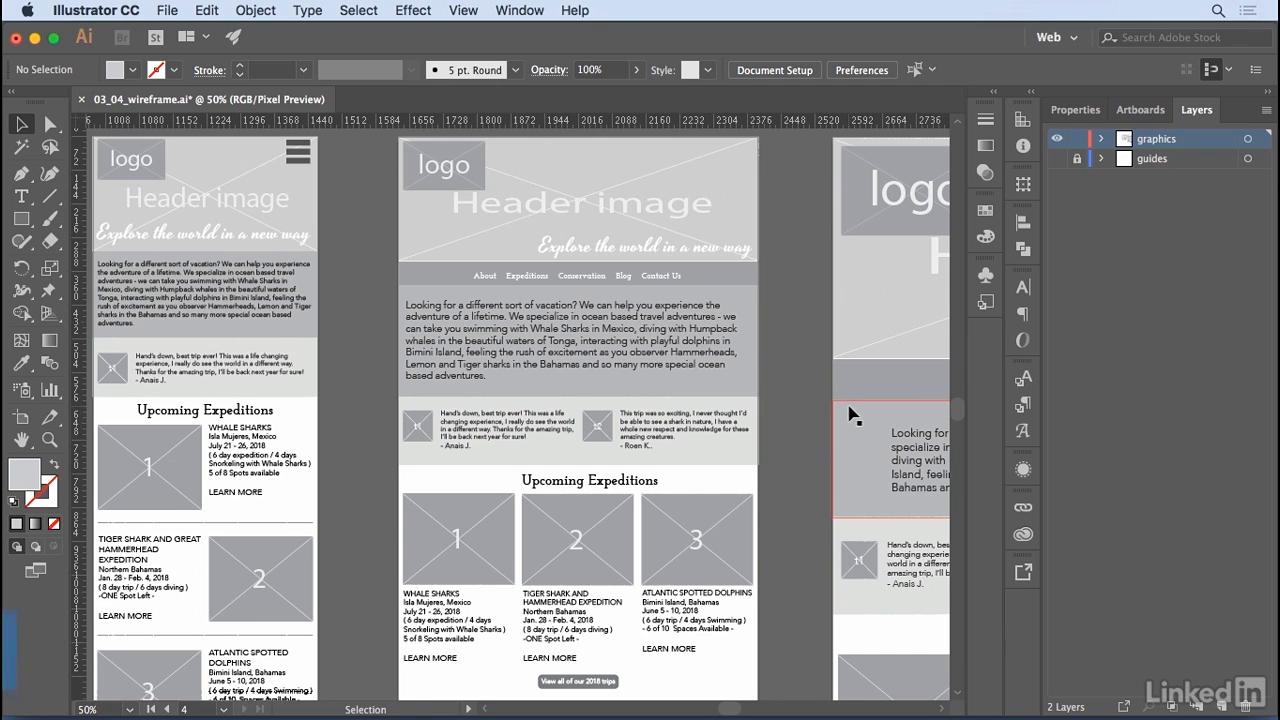
# - Examine the finished mobile, tablet and desktop wireframes side by side, from header down to footer
pyautogui.press('super+minus')
pyautogui.moveTo(724, 478); pyautogui.dragTo(596, 398)
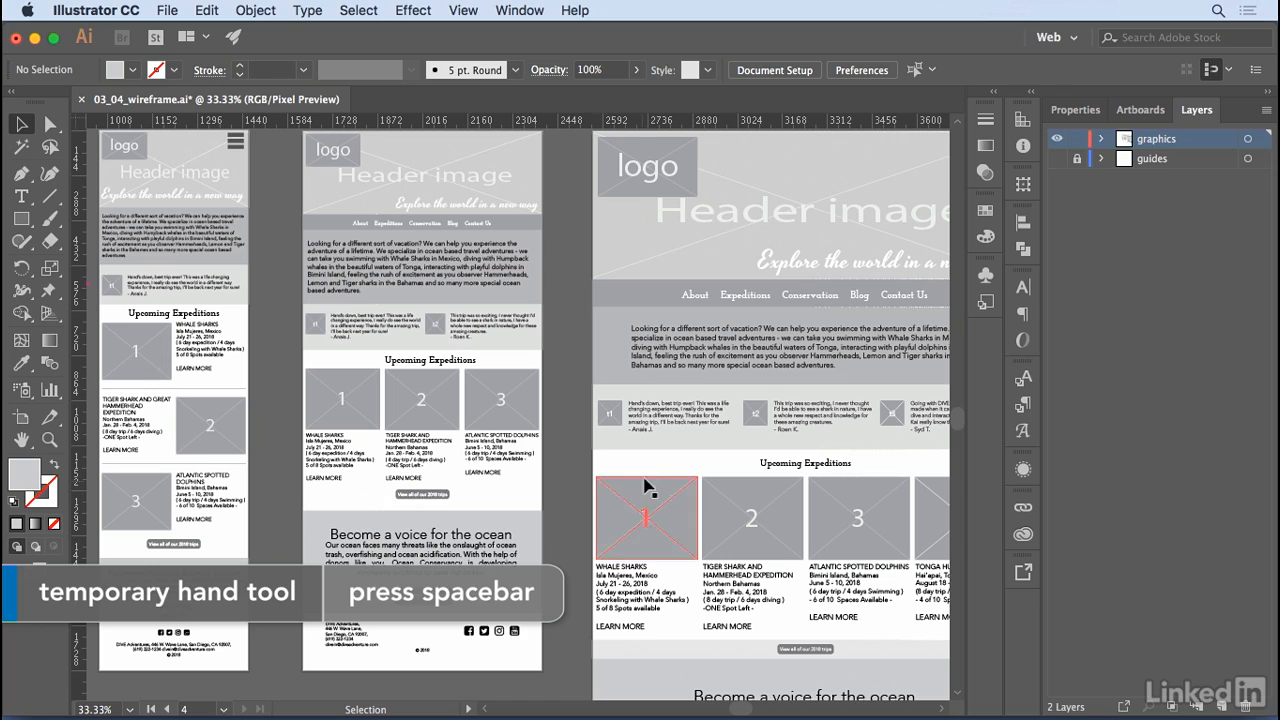
pyautogui.click(1269, 92)
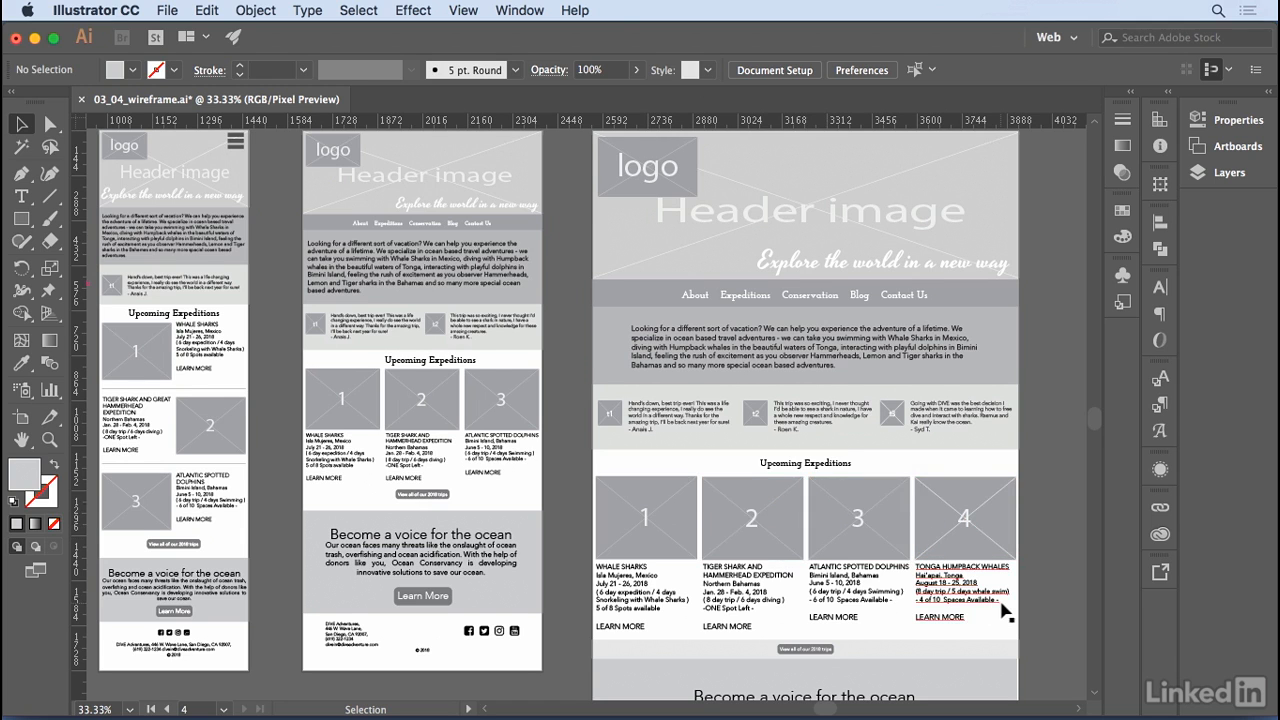
pyautogui.scroll(-10, 1003, 613)
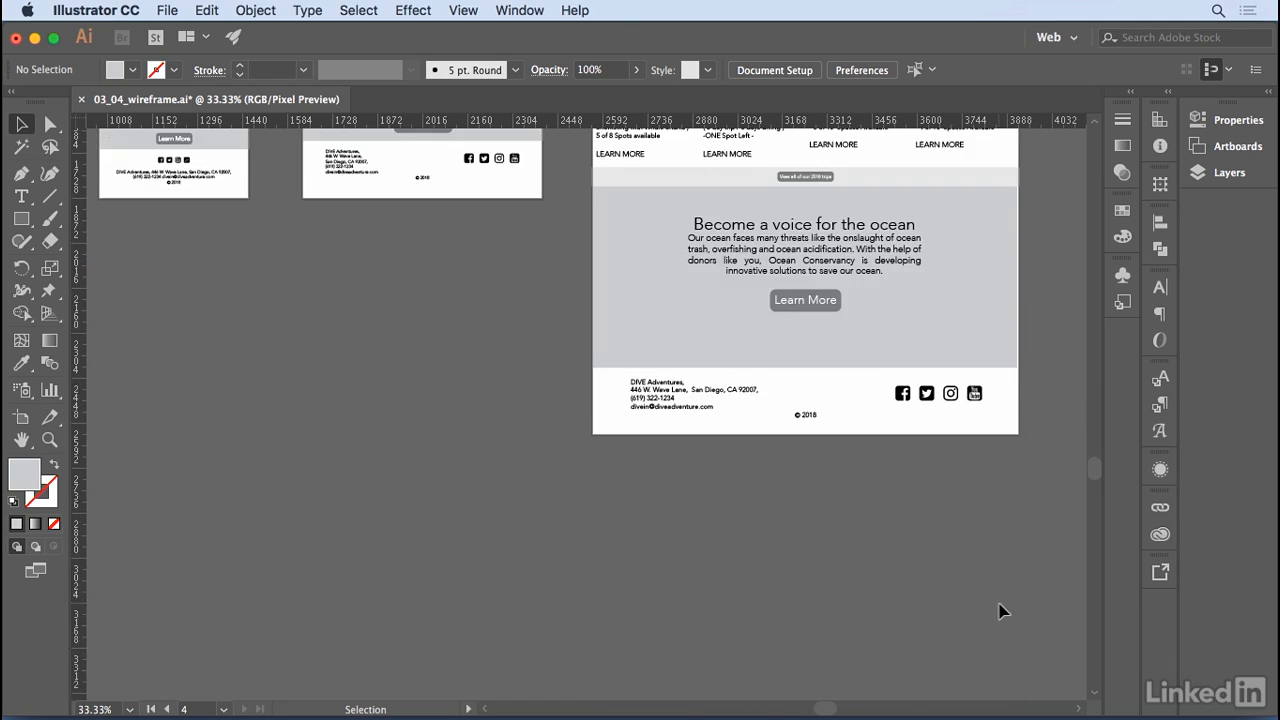
pyautogui.scroll(-2, 1003, 612)
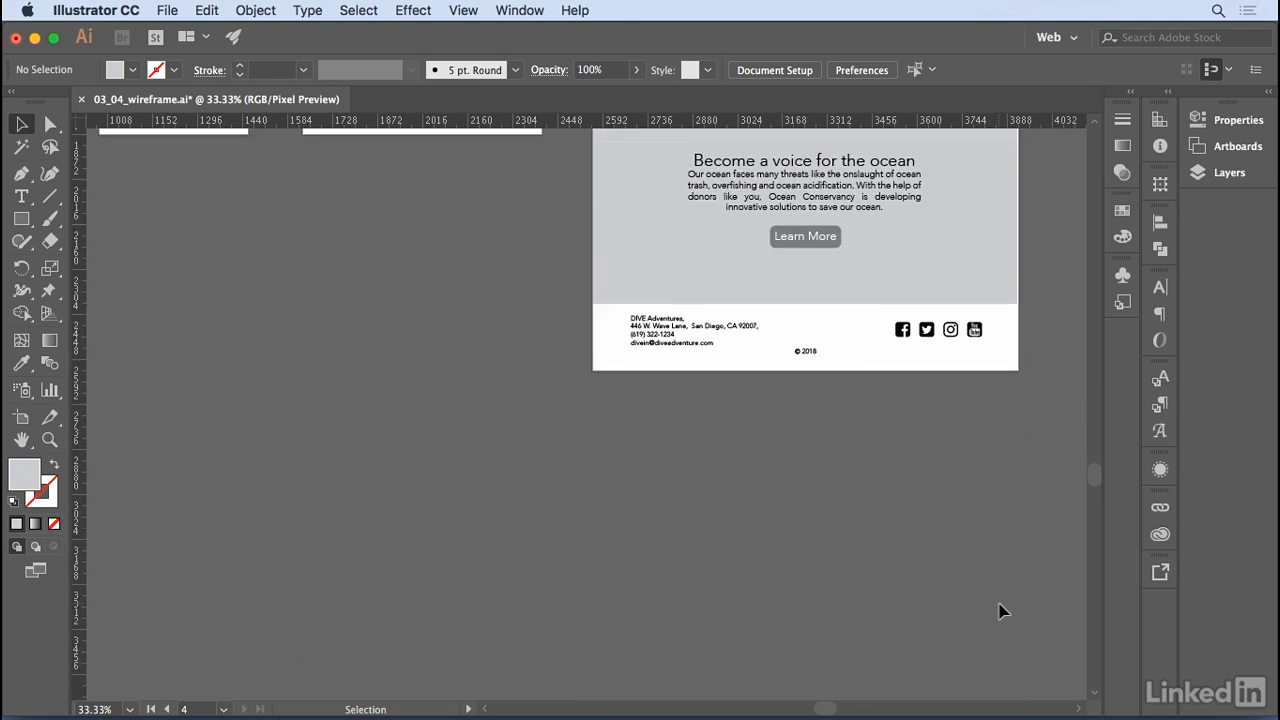
pyautogui.scroll(10, 1003, 610)
pyautogui.scroll(3, 1000, 608)
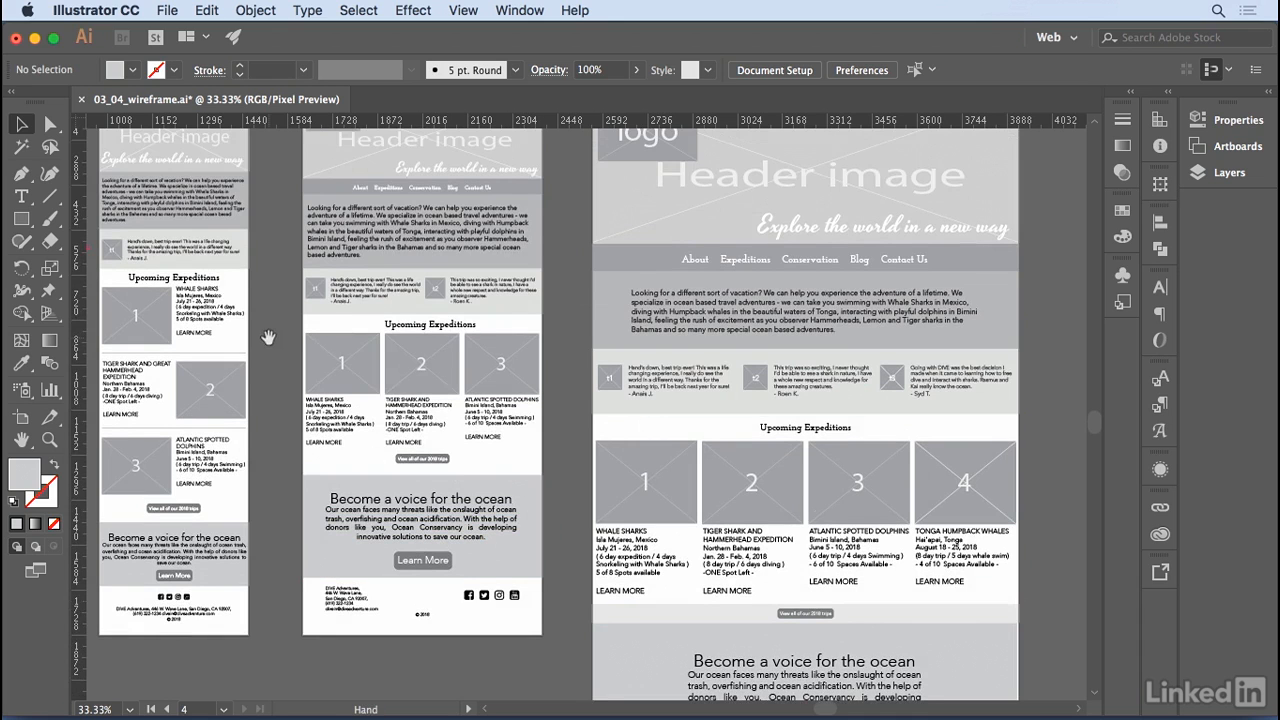
pyautogui.press('space')
pyautogui.moveTo(276, 342); pyautogui.dragTo(430, 353)
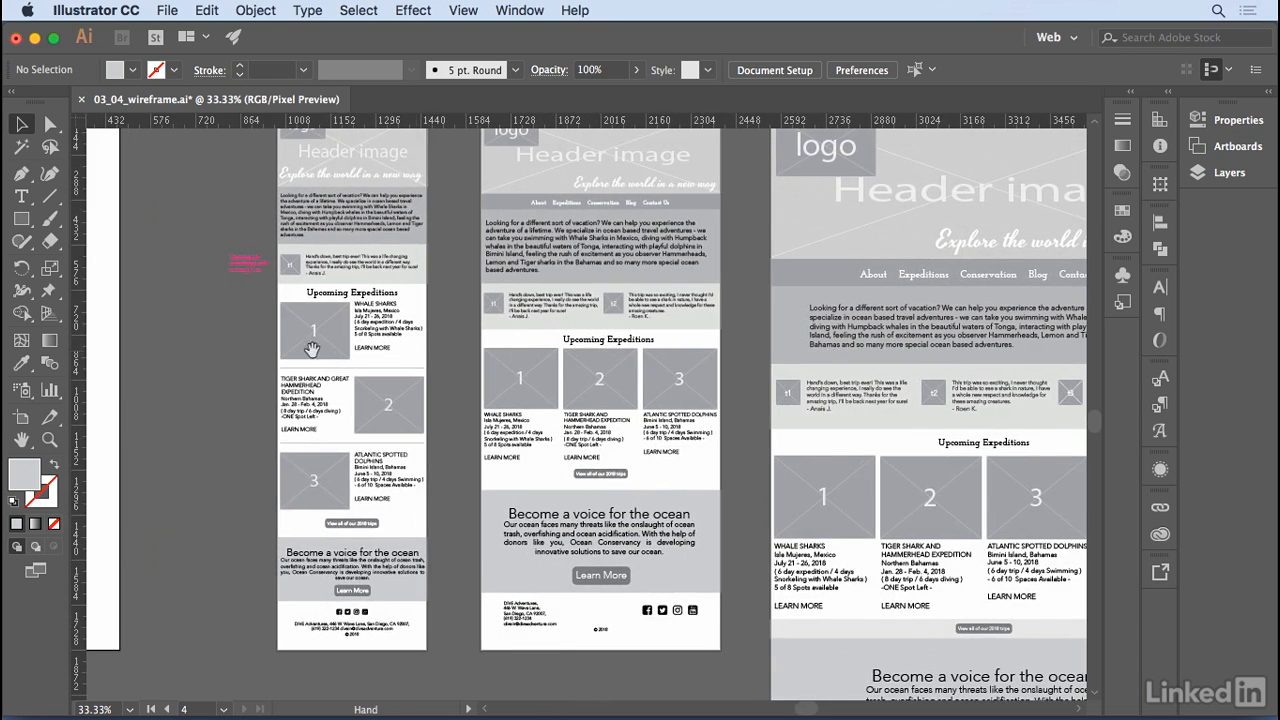
# - Inspect the pink testimonial note beside the mobile wireframe, and the blank artboard with the loose text next to it
pyautogui.click(55, 443)
pyautogui.moveTo(208, 170); pyautogui.dragTo(391, 360)
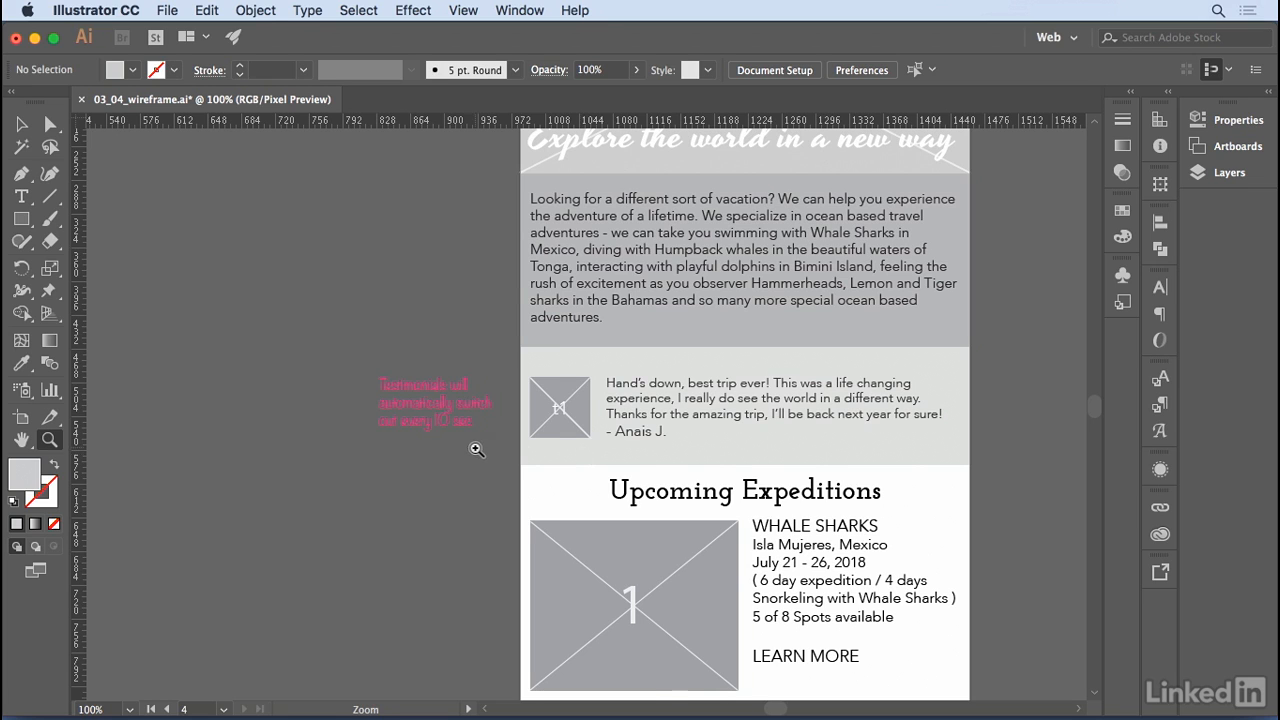
pyautogui.press('super+minus')
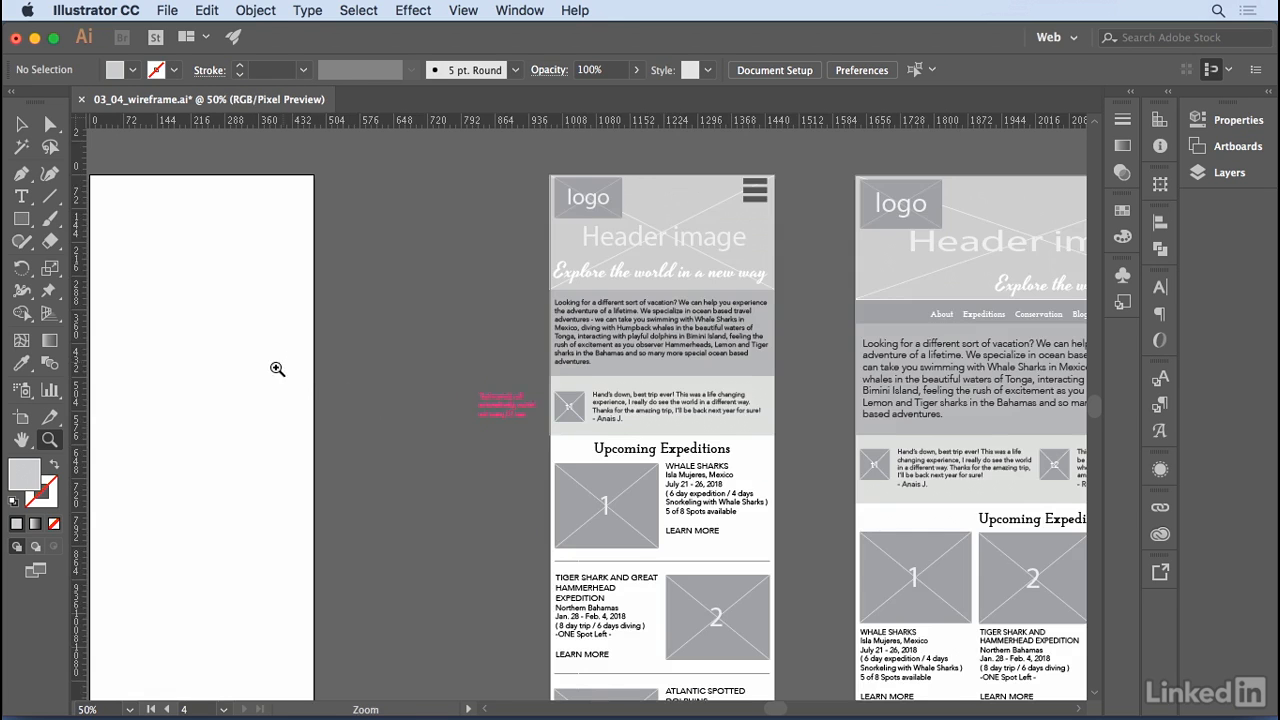
pyautogui.moveTo(257, 374); pyautogui.dragTo(427, 355)
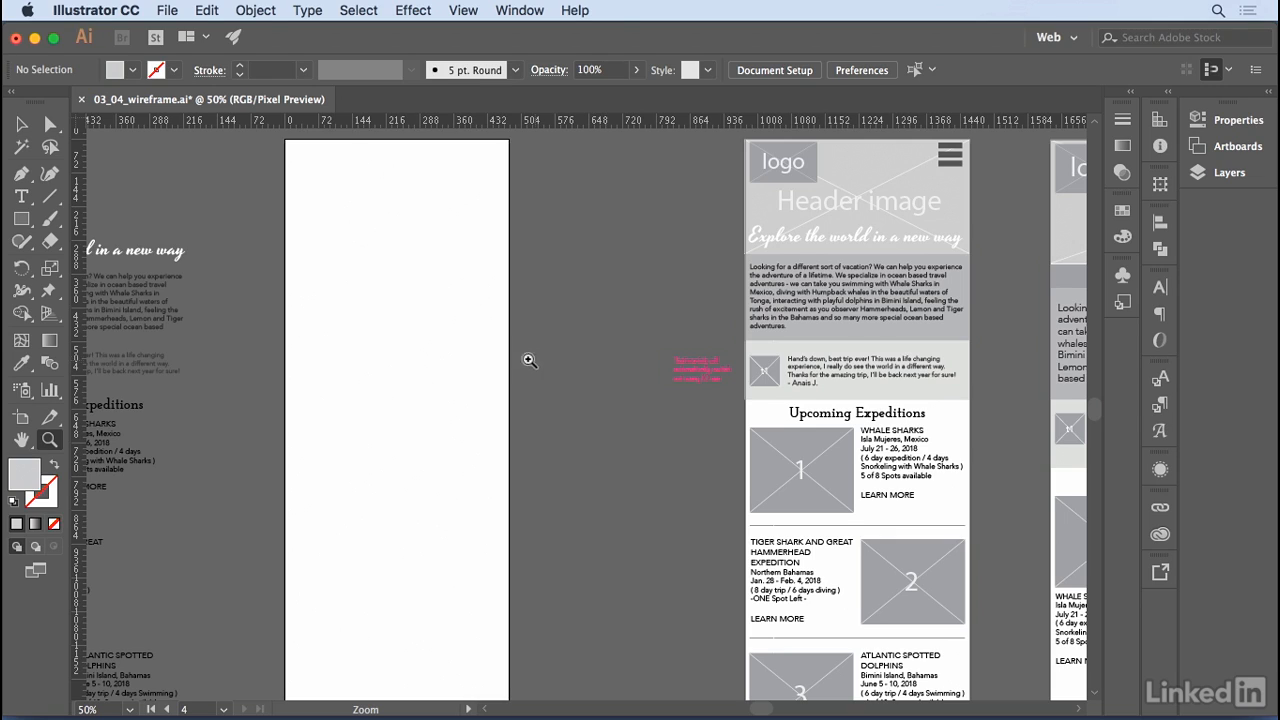
pyautogui.moveTo(269, 304); pyautogui.dragTo(423, 310)
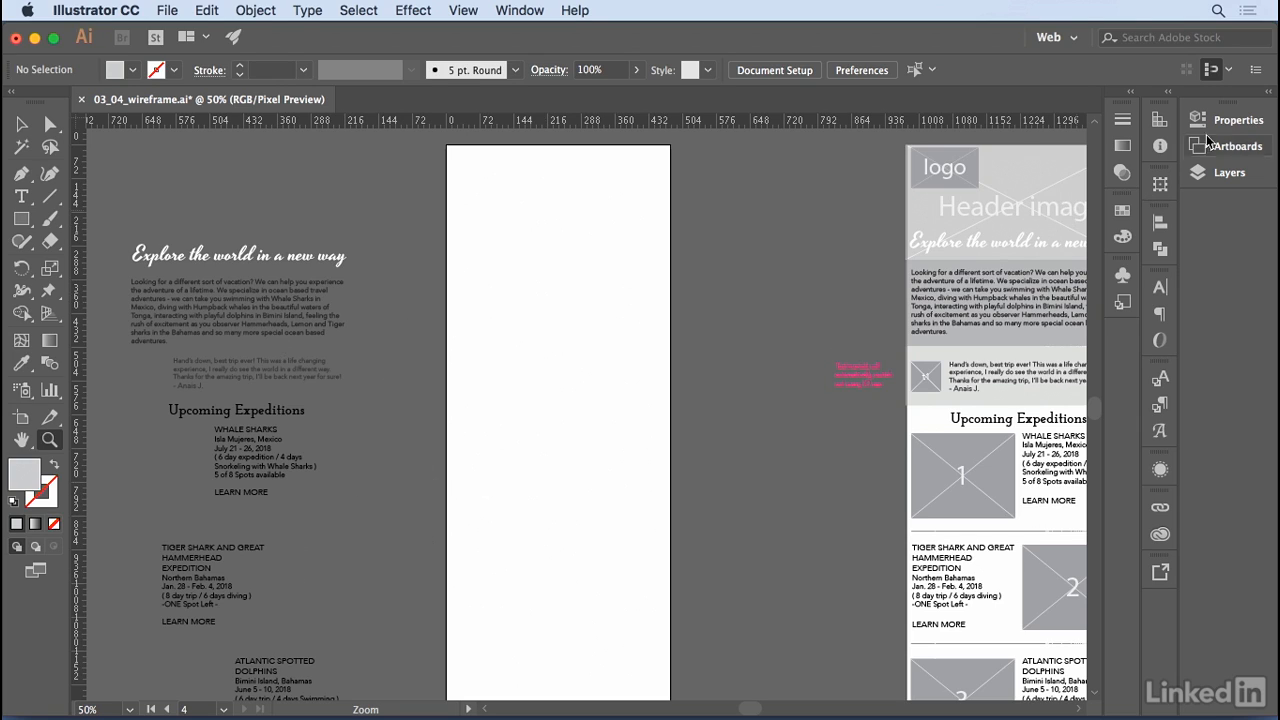
# - Show the guides layer so the blank artboard displays its column guides
pyautogui.click(1269, 94)
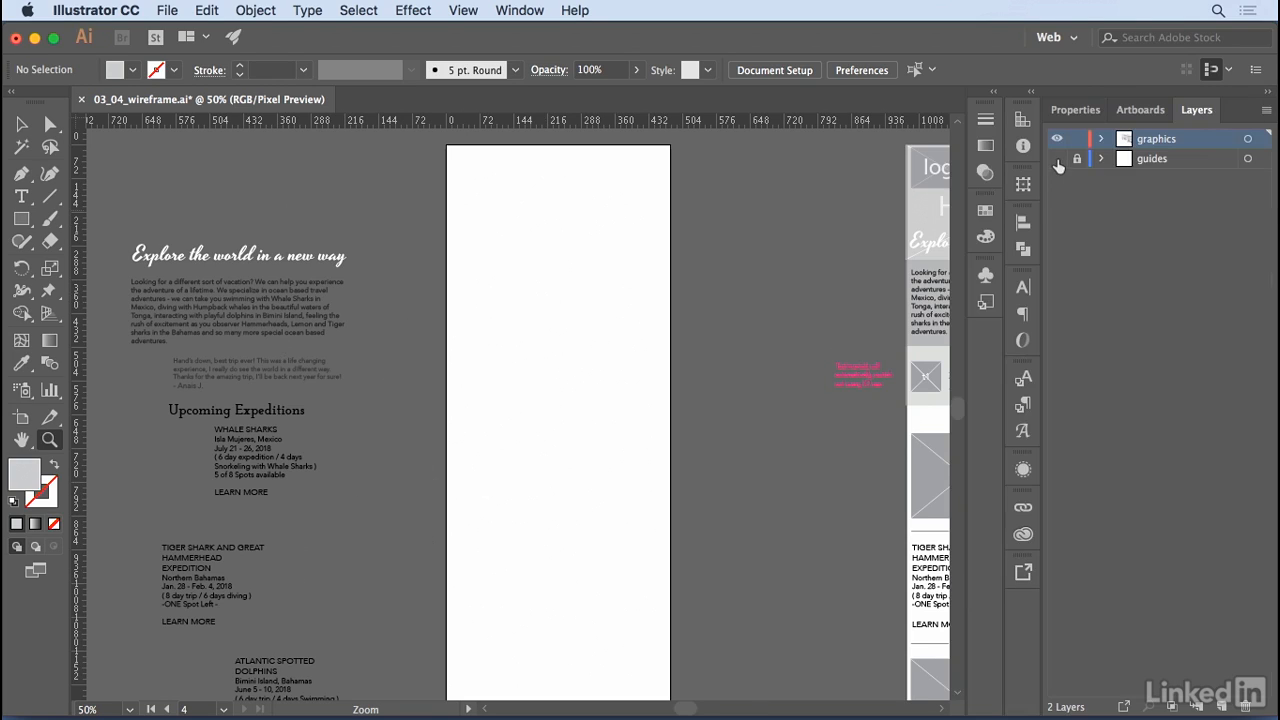
pyautogui.click(1057, 159)
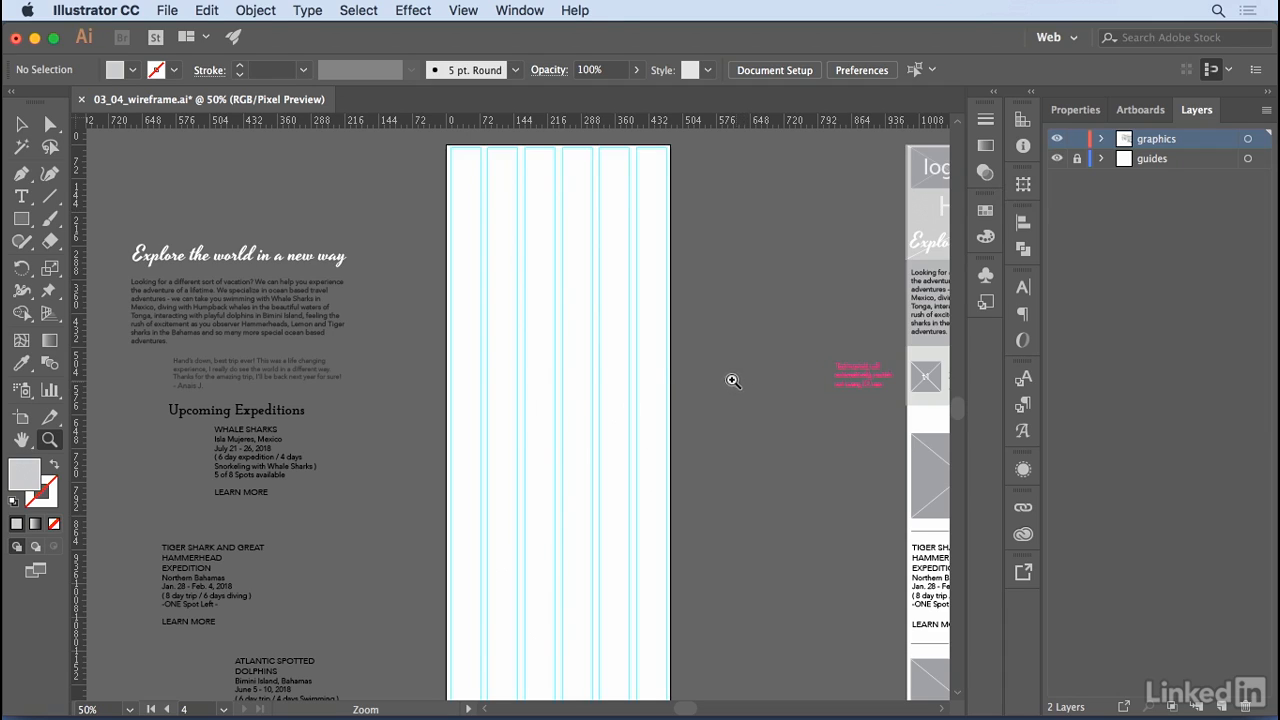
pyautogui.click(25, 132)
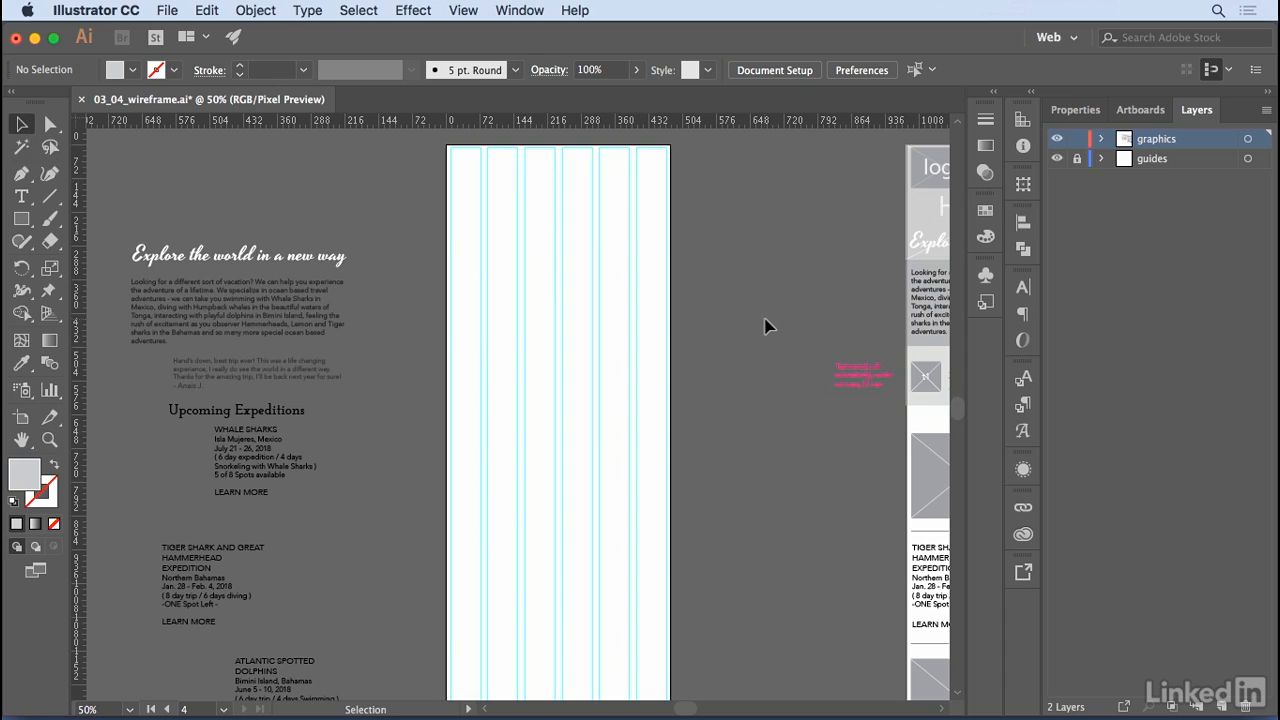
# - Place the header image, logo and hamburger-menu symbols at the top of the blank mobile artboard, using the finished mobile wireframe as reference
pyautogui.click(986, 276)
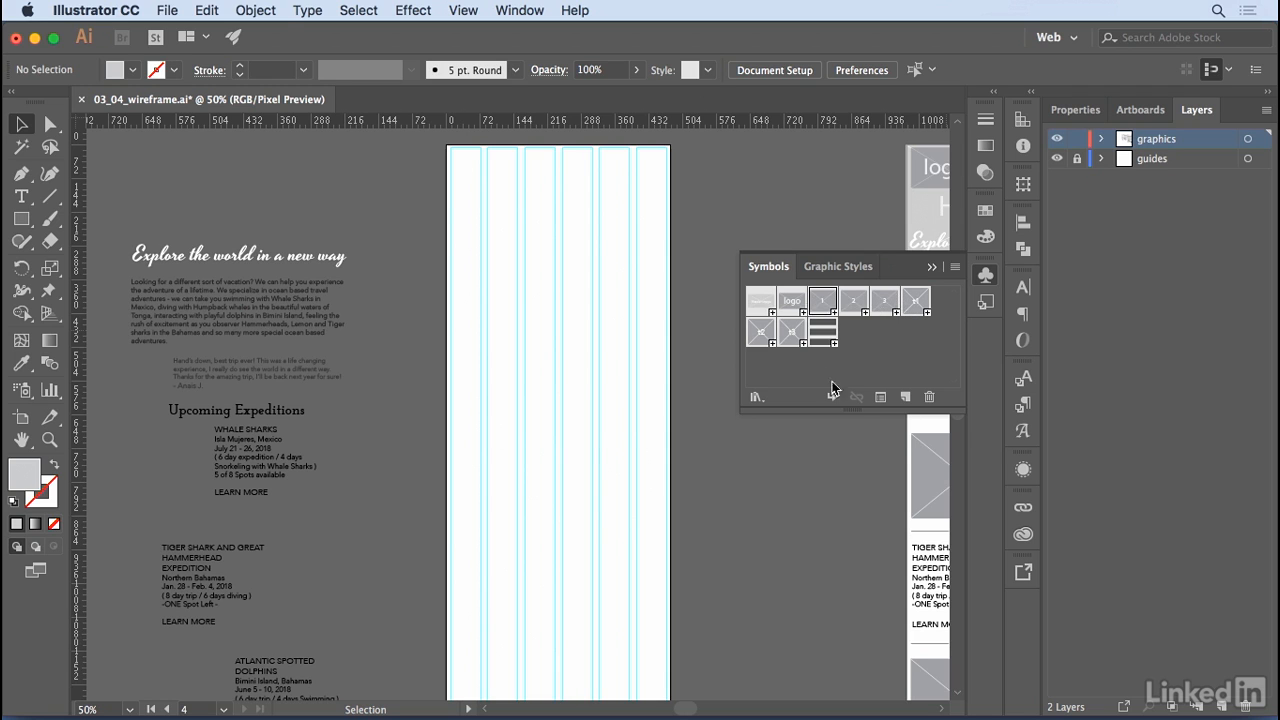
pyautogui.moveTo(846, 440); pyautogui.dragTo(495, 418)
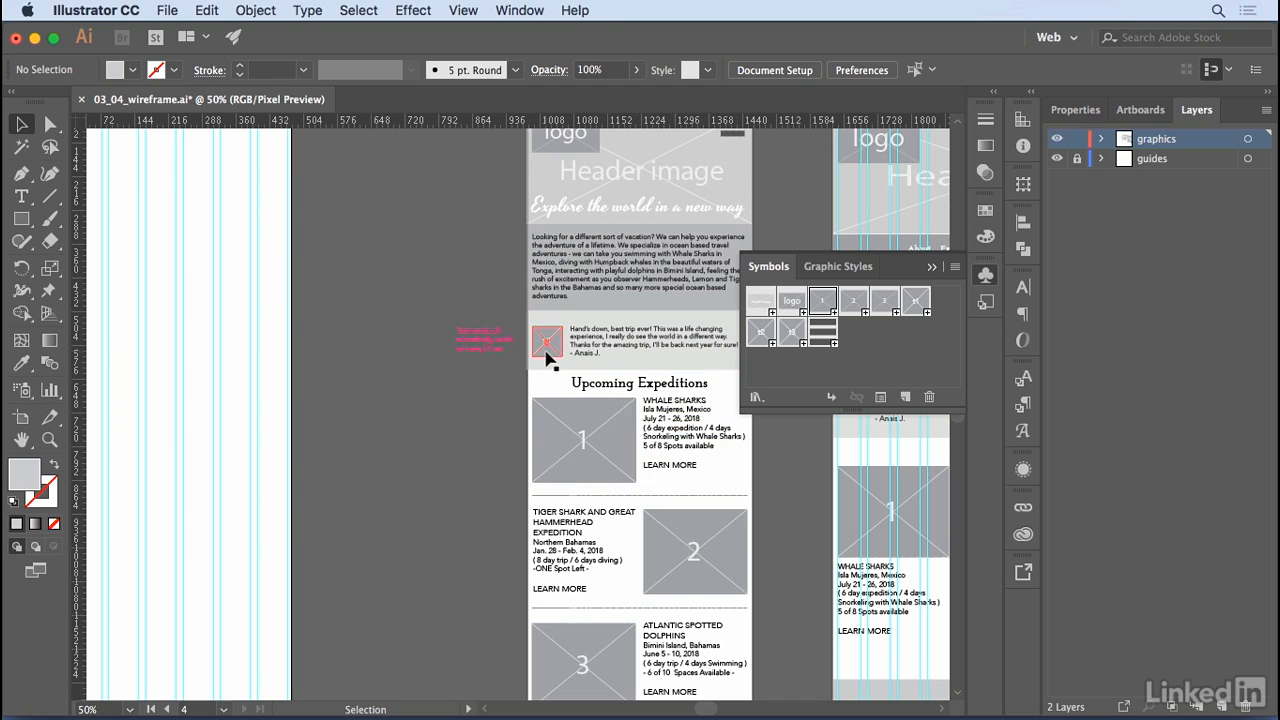
pyautogui.scroll(3, 552, 300)
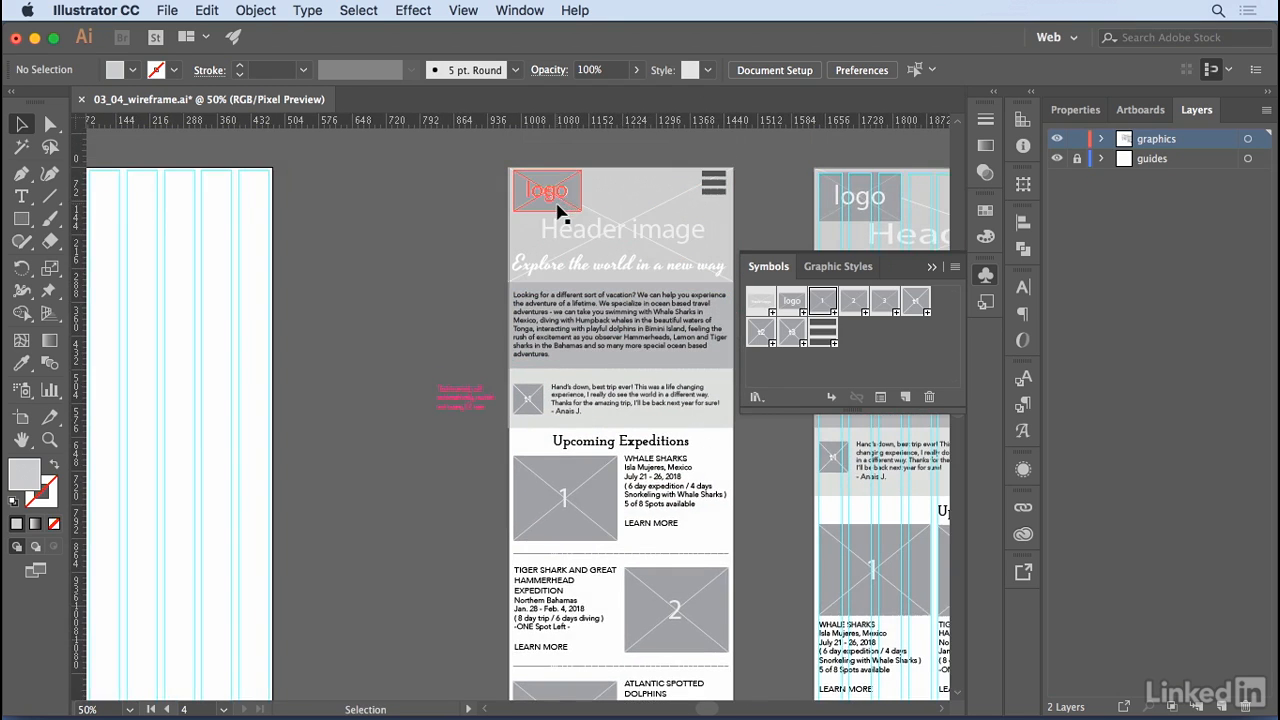
pyautogui.press('space')
pyautogui.moveTo(340, 286); pyautogui.dragTo(714, 272)
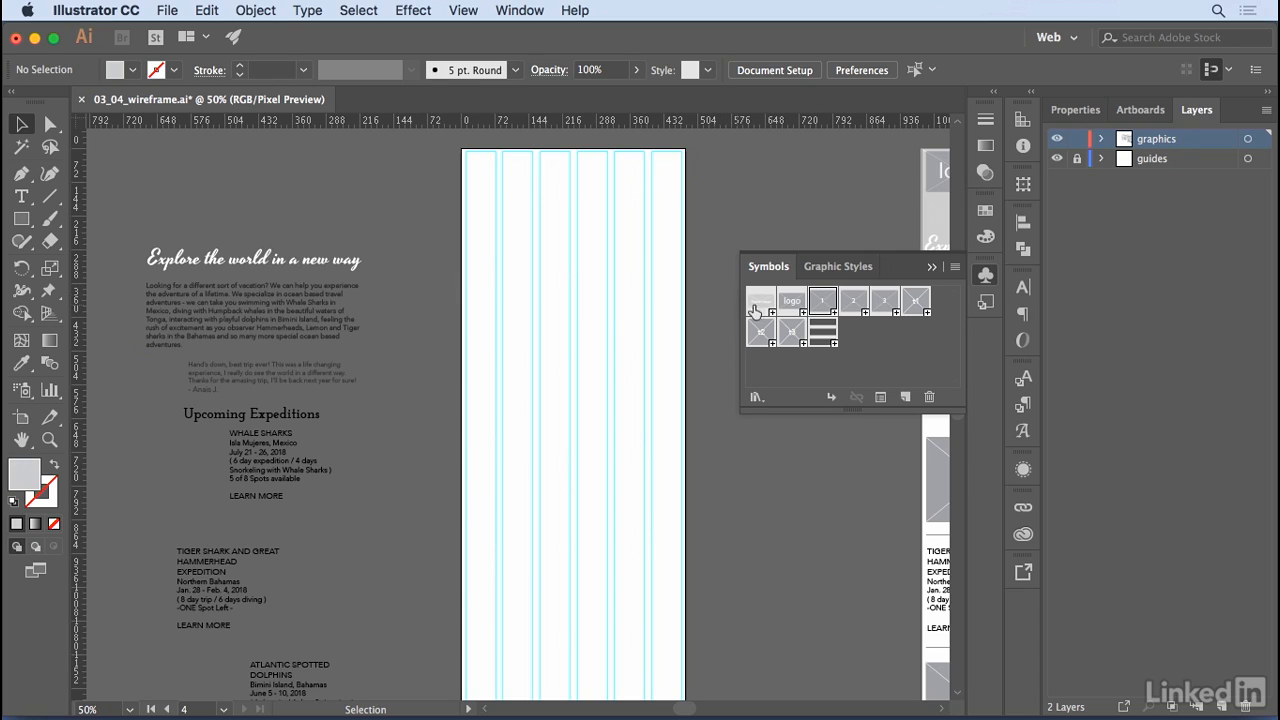
pyautogui.moveTo(758, 308); pyautogui.dragTo(576, 198)
pyautogui.moveTo(790, 301); pyautogui.dragTo(511, 192)
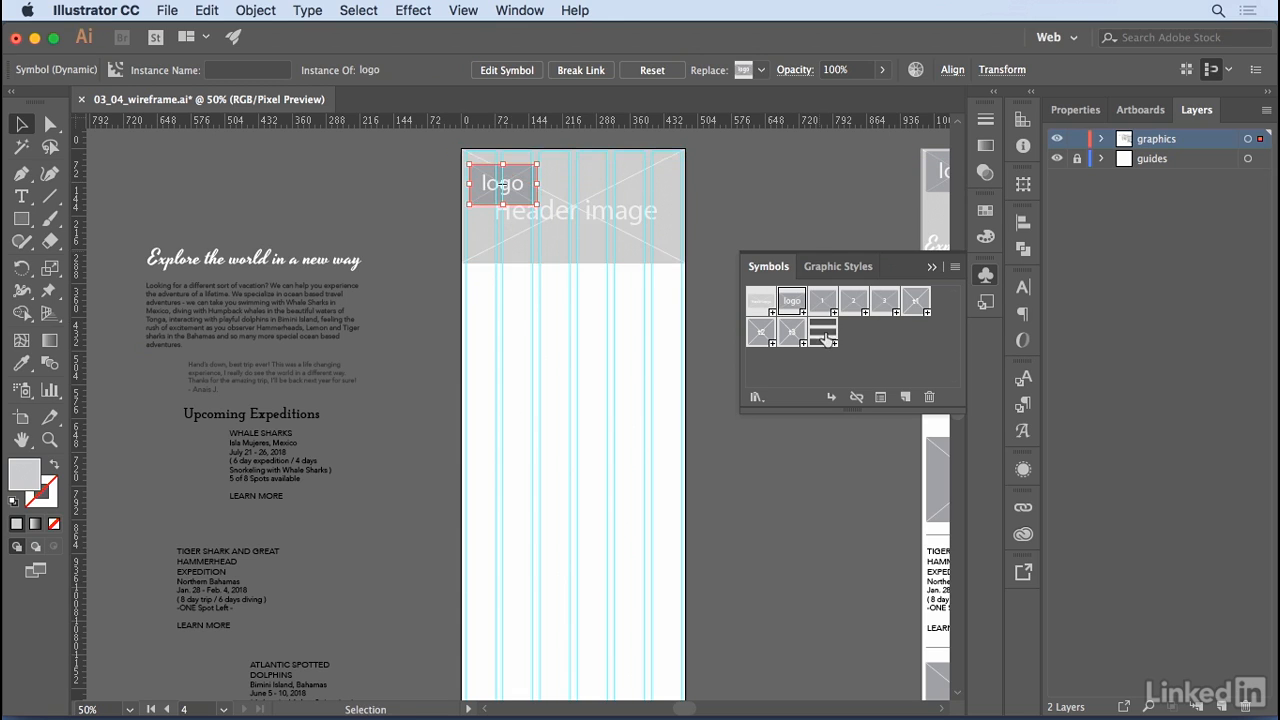
pyautogui.moveTo(822, 332); pyautogui.dragTo(674, 190)
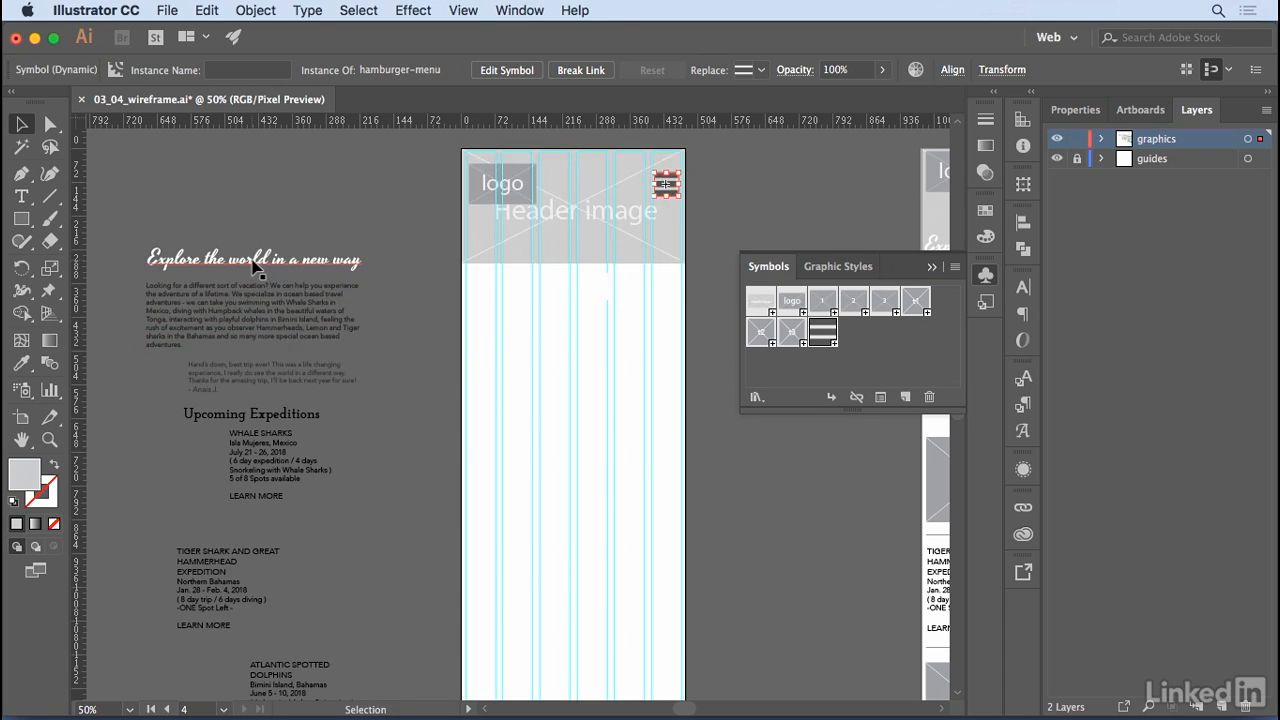
# - Move the "Explore the world in a new way" tagline onto the lower part of the header image and bring it to front
pyautogui.moveTo(253, 260); pyautogui.dragTo(572, 257)
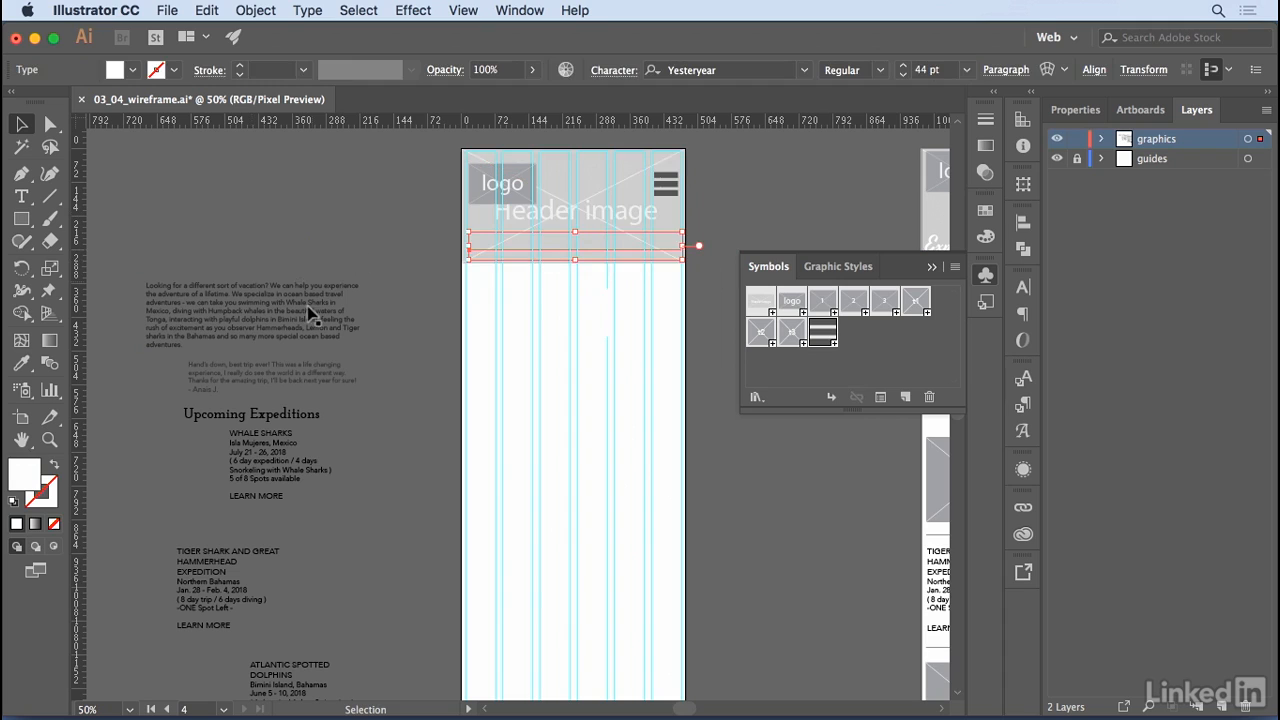
pyautogui.click(268, 14)
pyautogui.moveTo(278, 52)
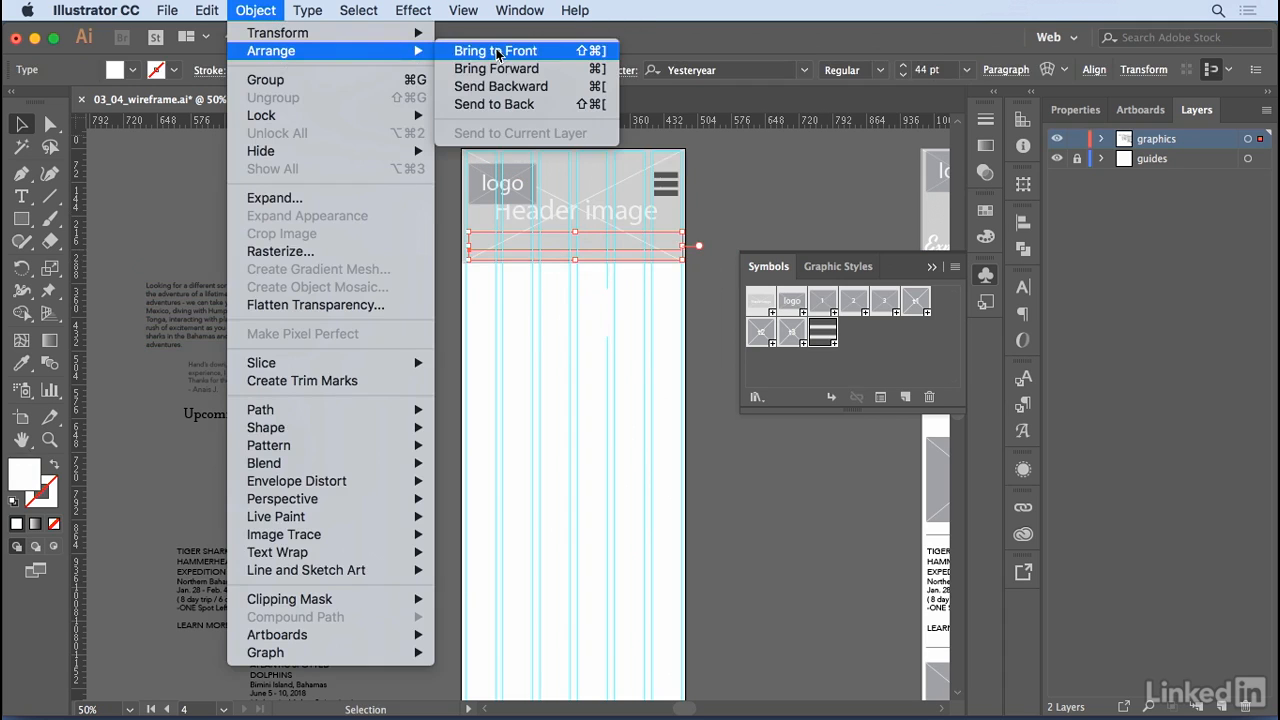
pyautogui.click(495, 49)
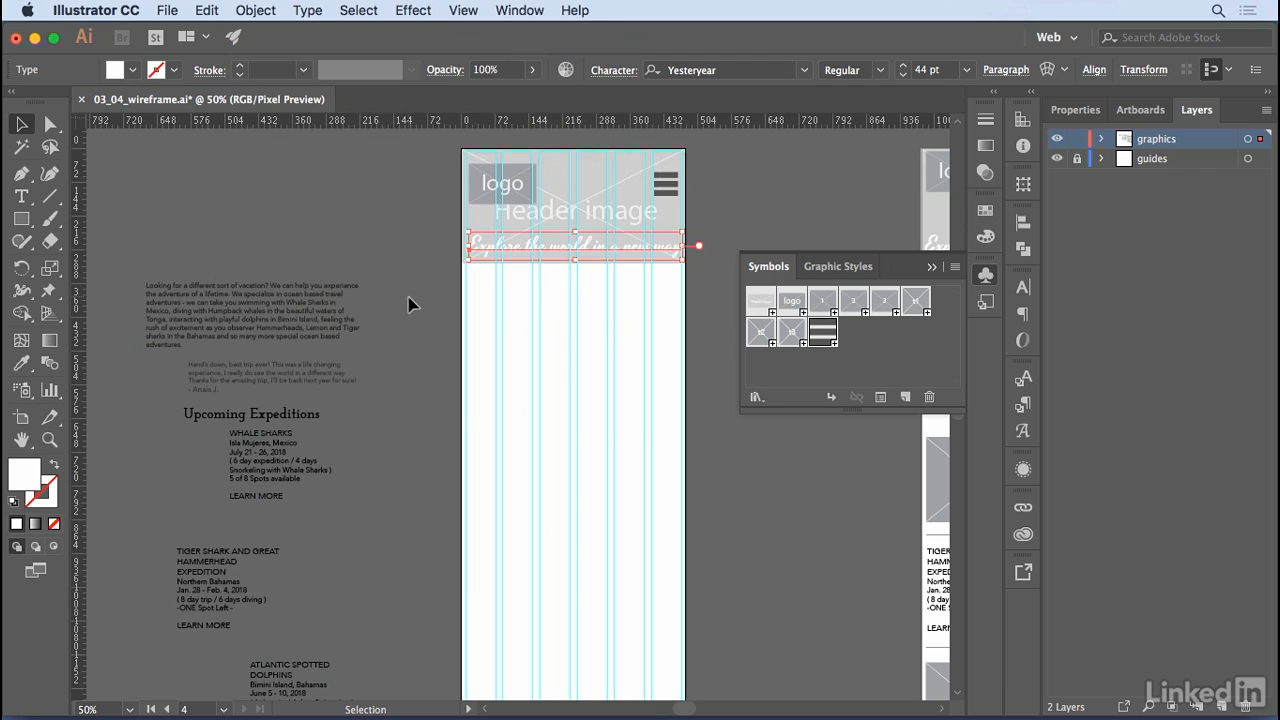
# - Move the "Looking for a different sort of vacation?" paragraph below the header and place a full-width rectangle behind it, sent to back
pyautogui.click(288, 328)
pyautogui.moveTo(288, 328); pyautogui.dragTo(605, 314)
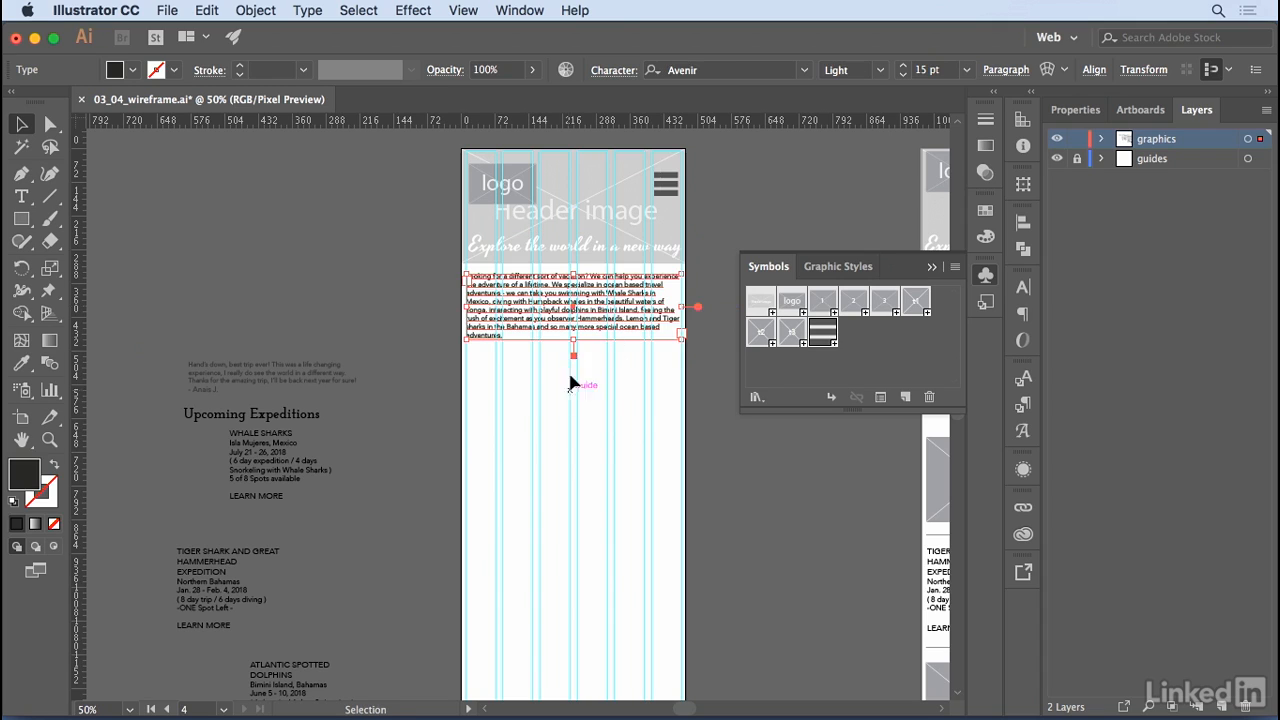
pyautogui.click(21, 219)
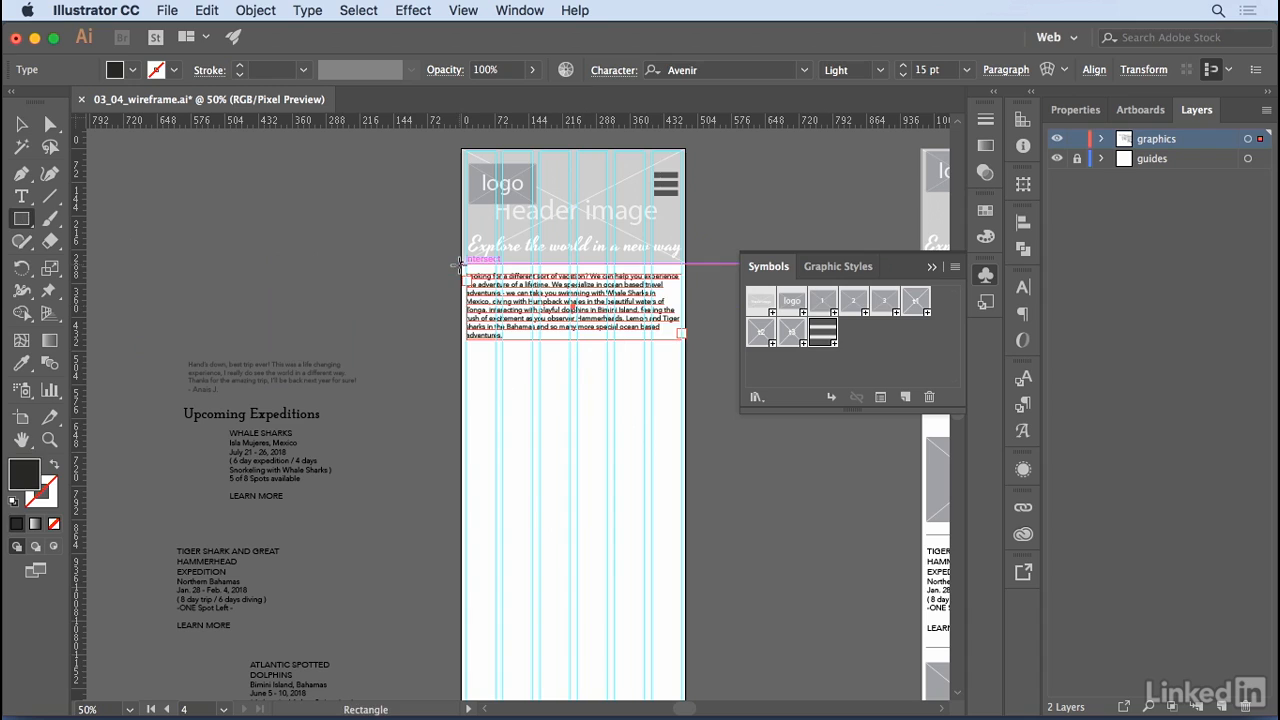
pyautogui.moveTo(461, 264); pyautogui.dragTo(686, 350)
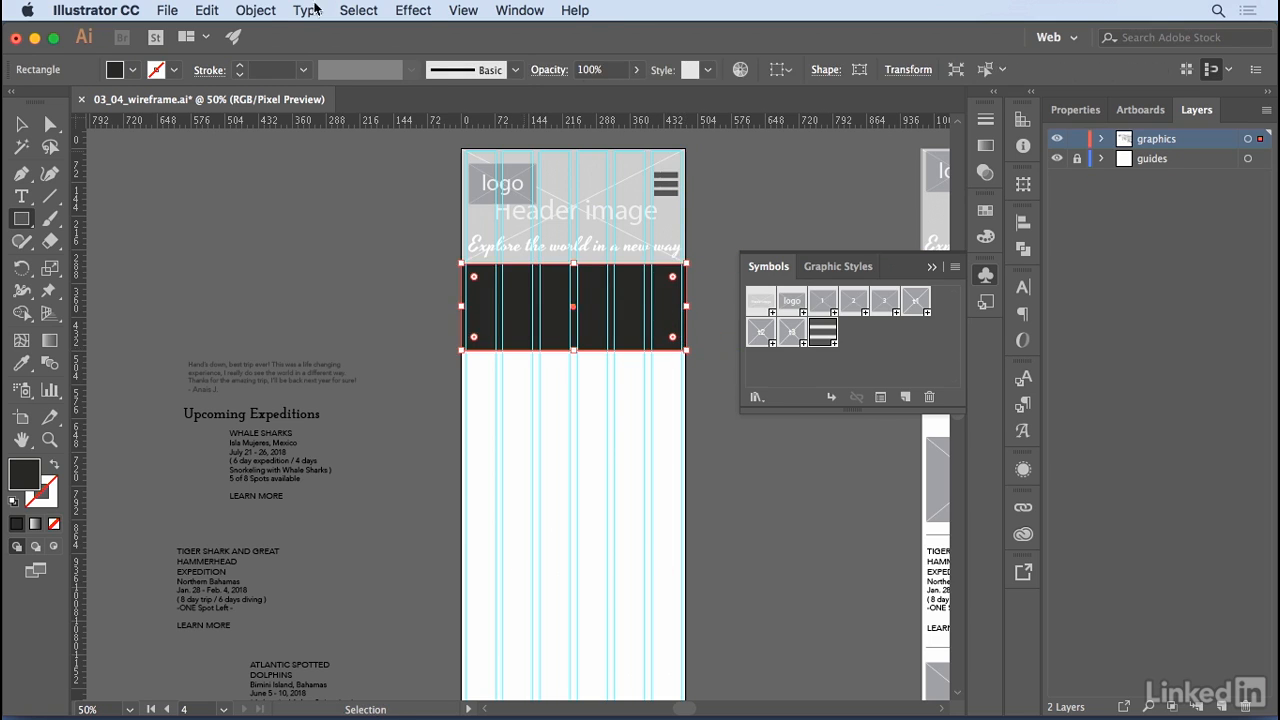
pyautogui.click(256, 11)
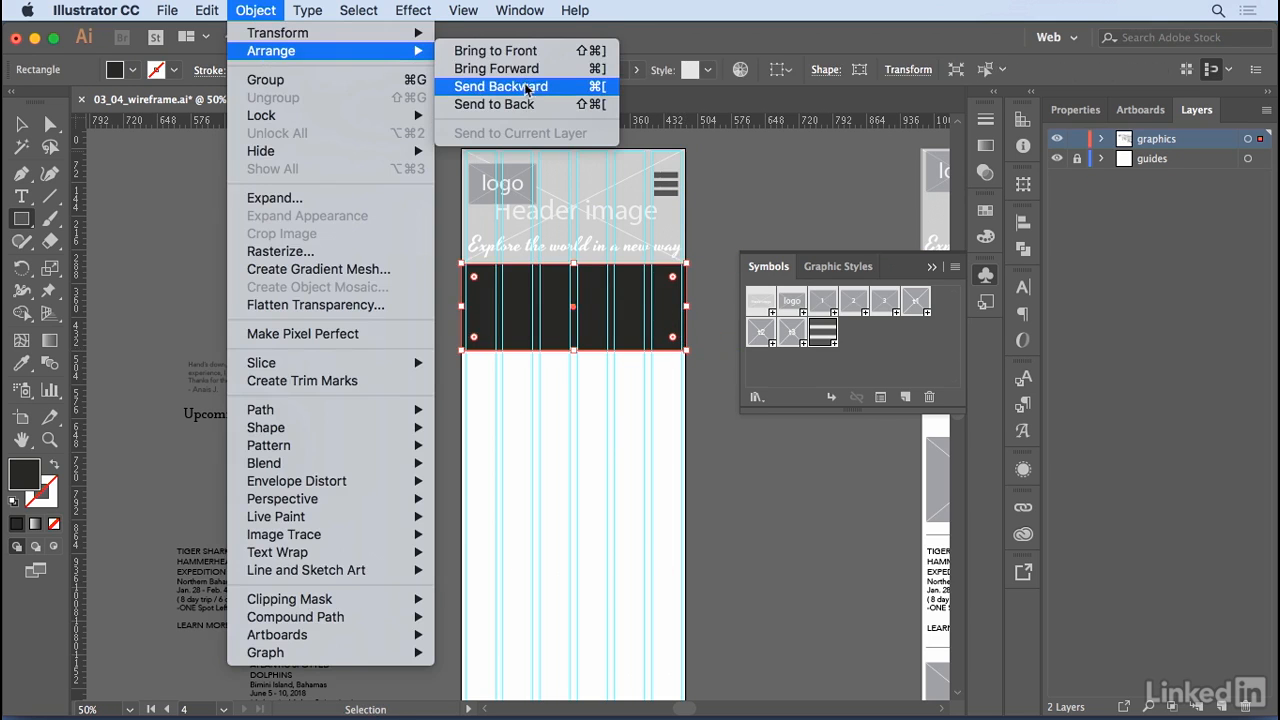
pyautogui.click(494, 104)
pyautogui.press('v')
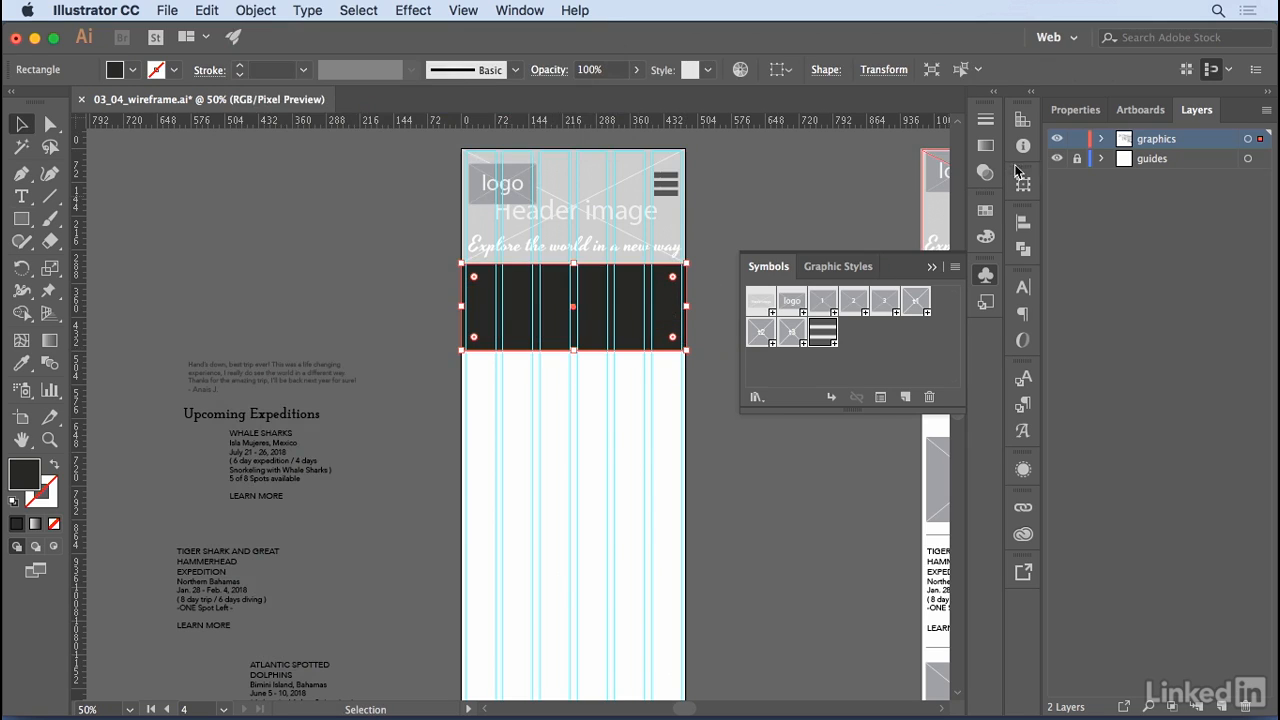
# - Fill the rectangle behind the intro paragraph with the C=0 M=0 Y=0 K=30 grey swatch and deselect it
pyautogui.click(985, 212)
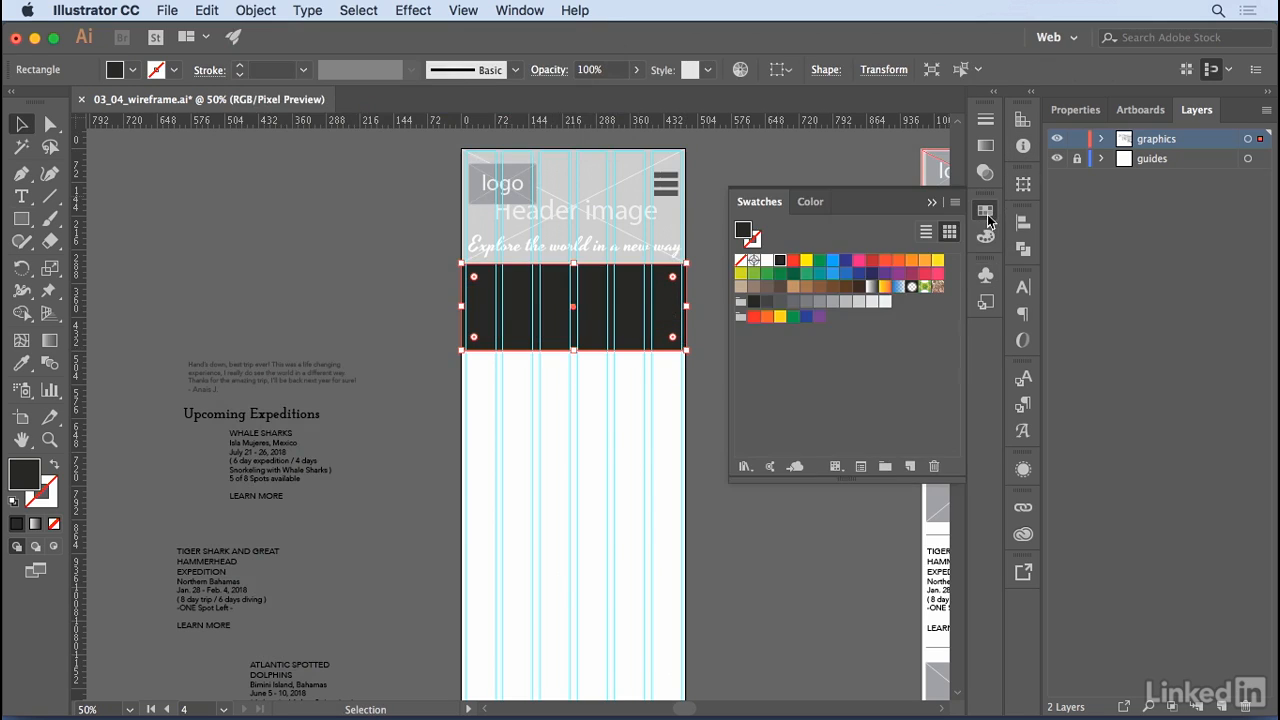
pyautogui.click(845, 302)
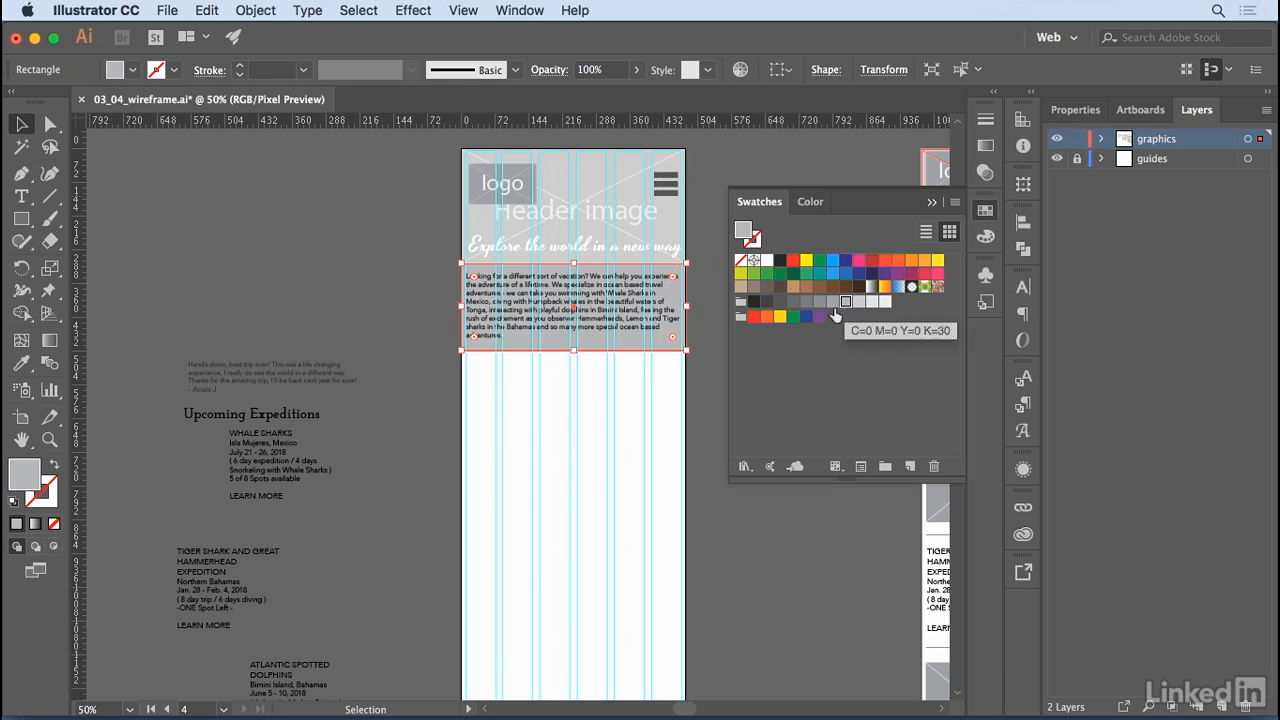
pyautogui.click(700, 372)
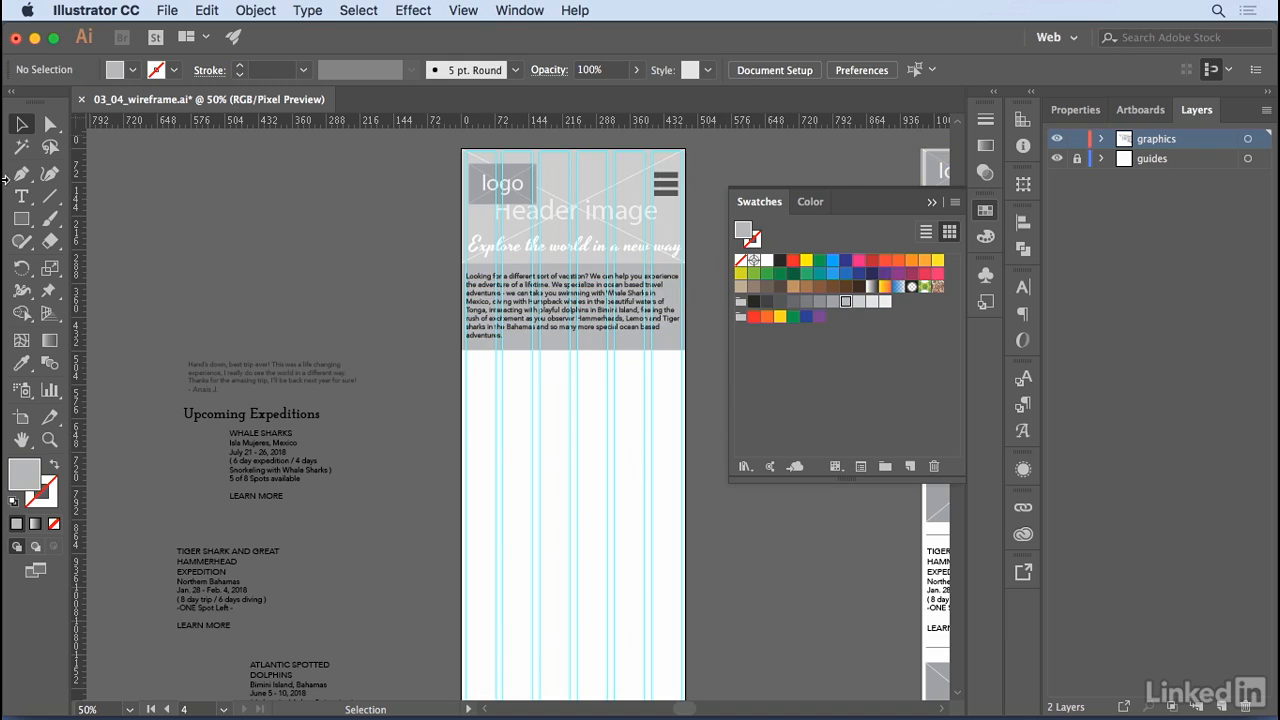
# - Draw a shorter full-width rectangle directly below the intro paragraph's band and fill it with a lighter grey swatch
pyautogui.click(21, 219)
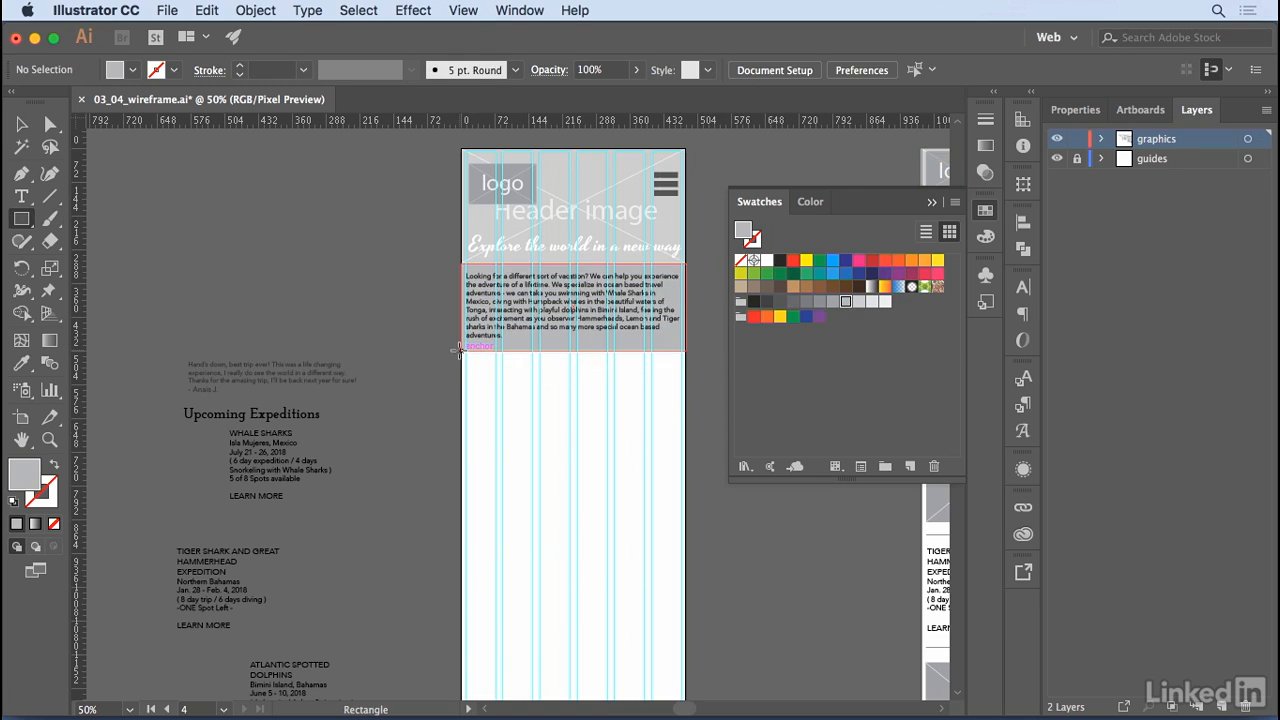
pyautogui.moveTo(460, 349); pyautogui.dragTo(686, 403)
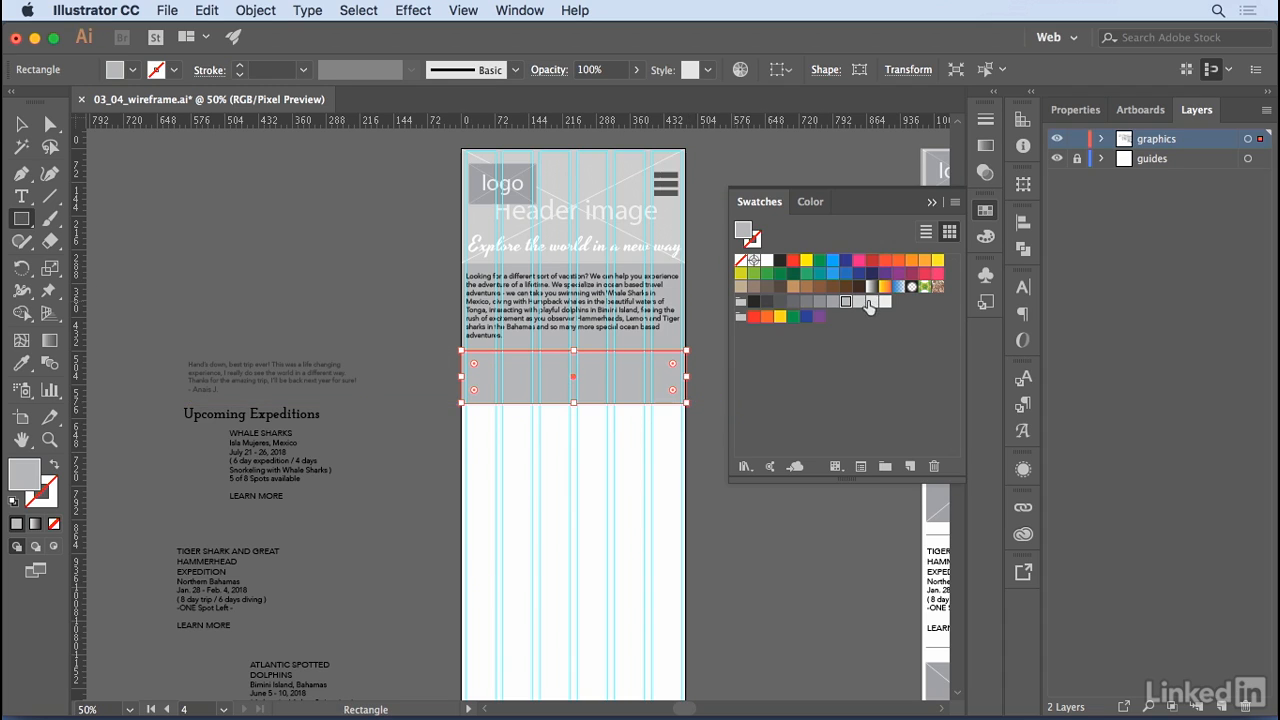
pyautogui.click(868, 302)
# - Move the "Hand's down, best trip ever!" testimonial text onto the lighter grey band, flush with its right edge, and bring it to front
pyautogui.press('v')
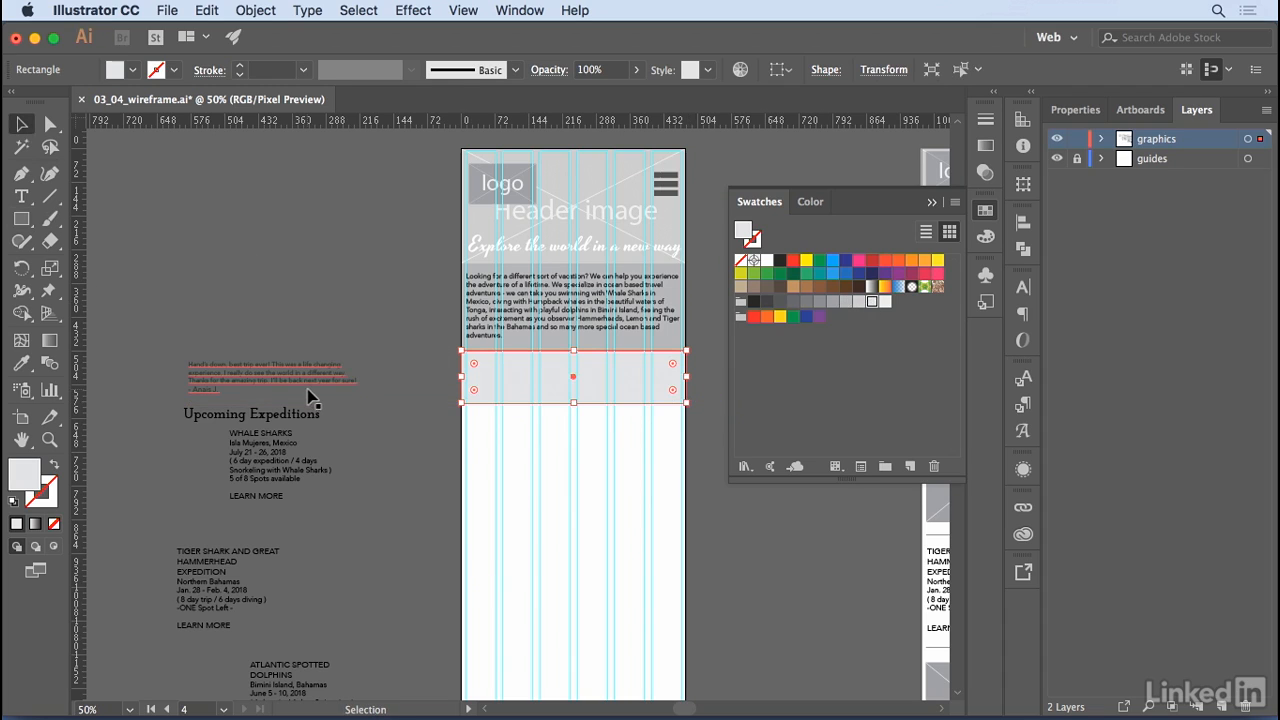
pyautogui.moveTo(286, 375); pyautogui.dragTo(604, 372)
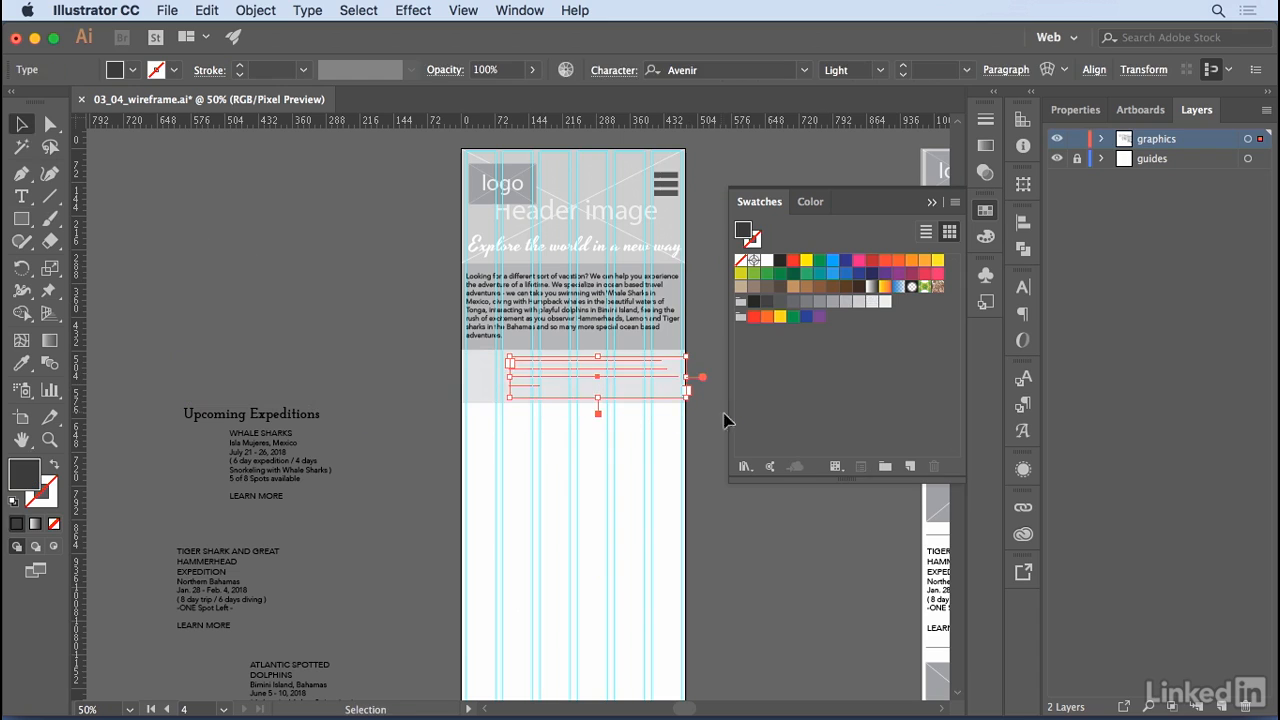
pyautogui.click(240, 10)
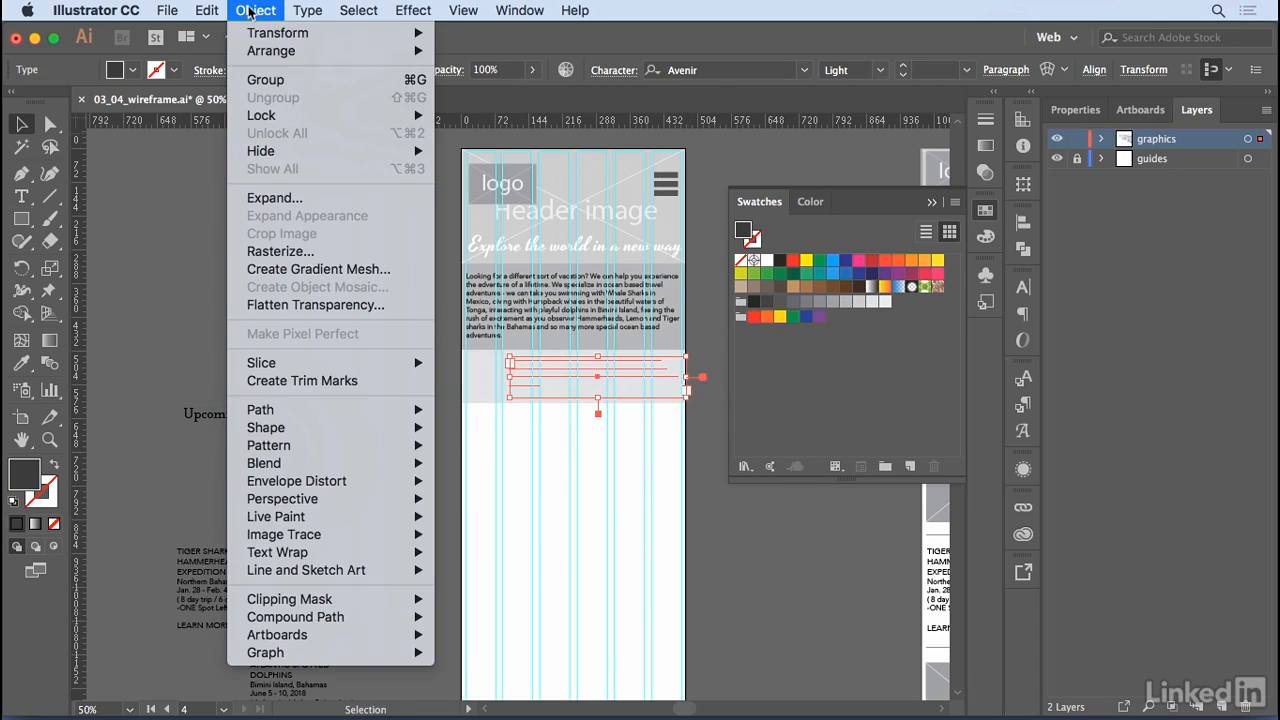
pyautogui.moveTo(256, 38)
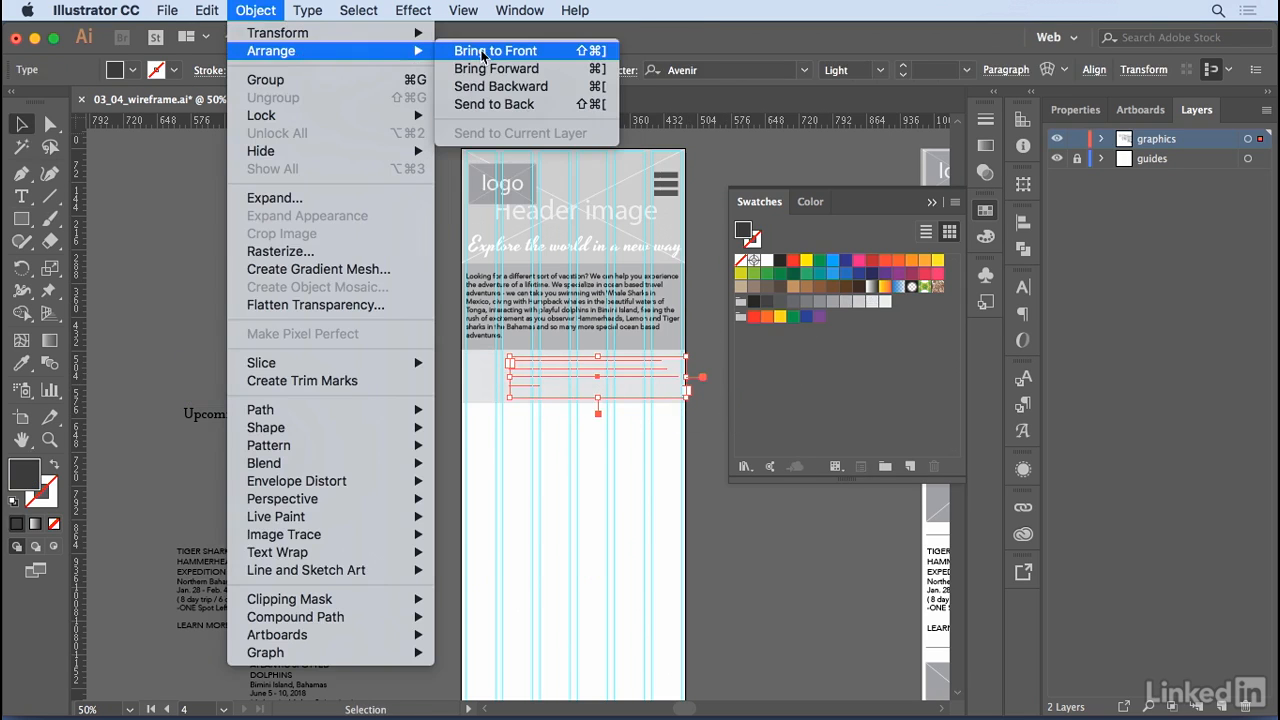
pyautogui.click(540, 46)
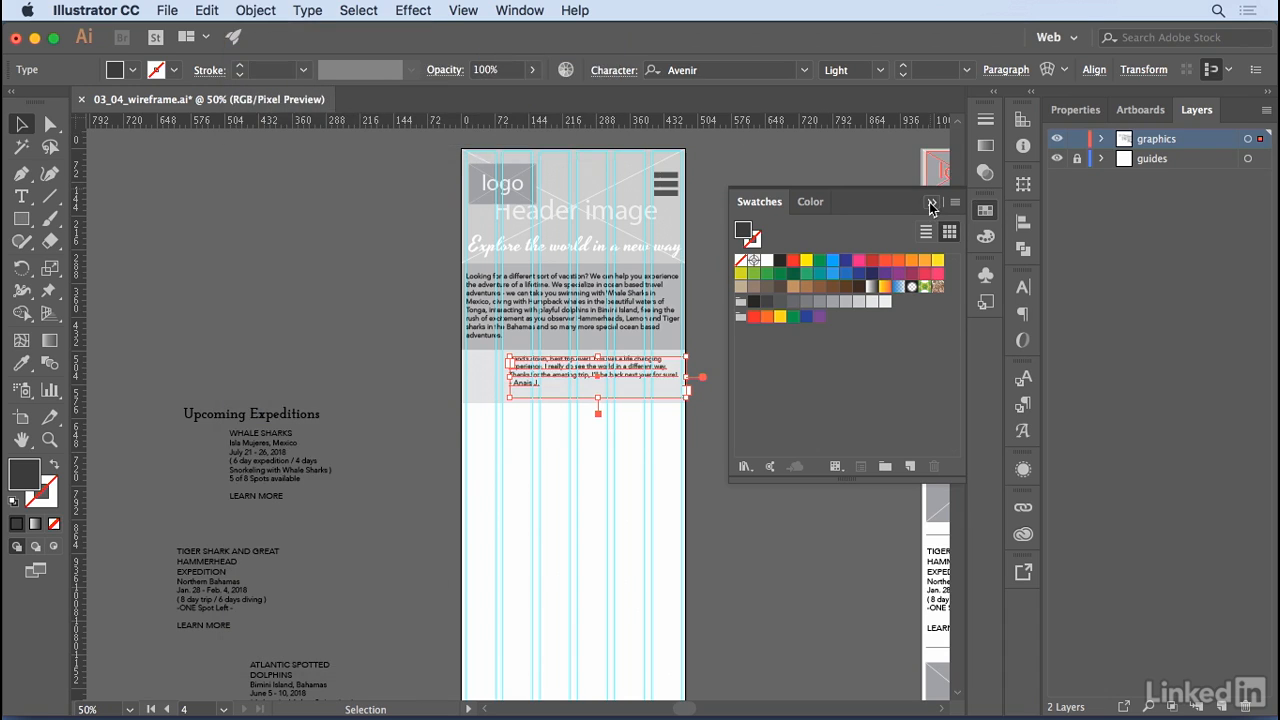
# - Place the testimonial1 symbol beside the testimonial text and the article1 symbol in the left columns just below the lighter grey band
pyautogui.click(988, 278)
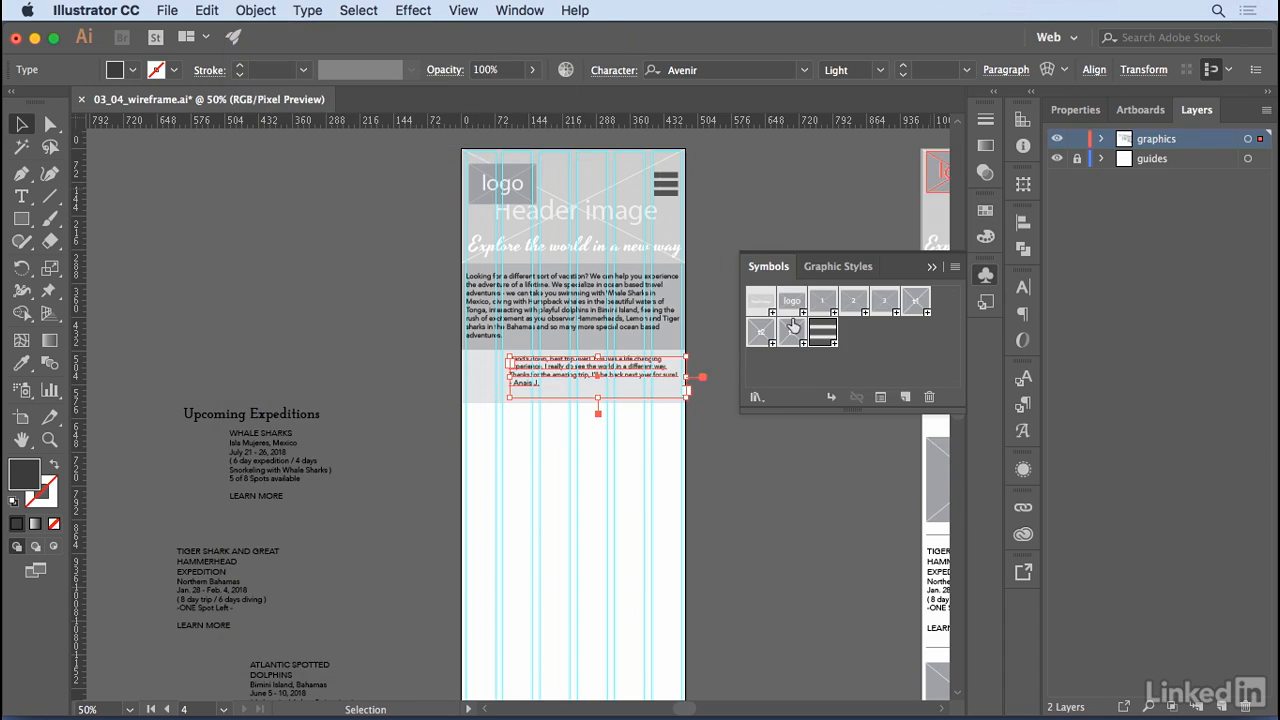
pyautogui.moveTo(915, 302); pyautogui.dragTo(484, 373)
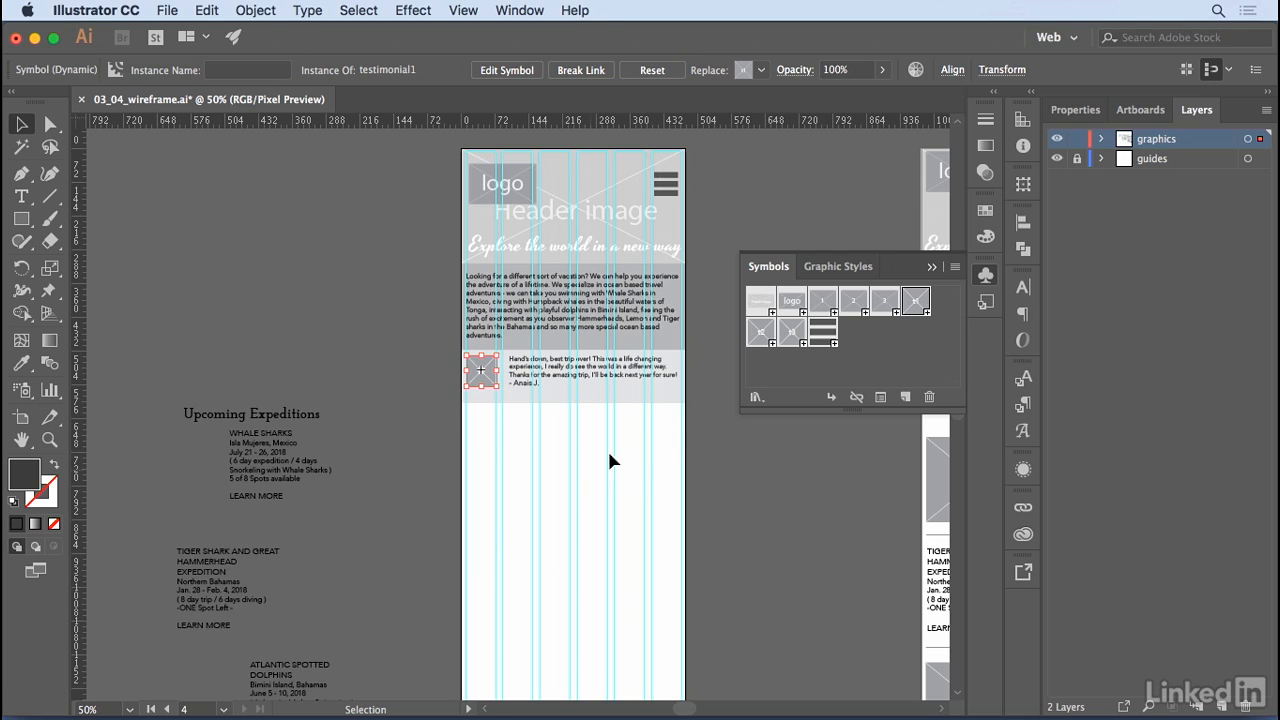
pyautogui.moveTo(822, 302); pyautogui.dragTo(533, 465)
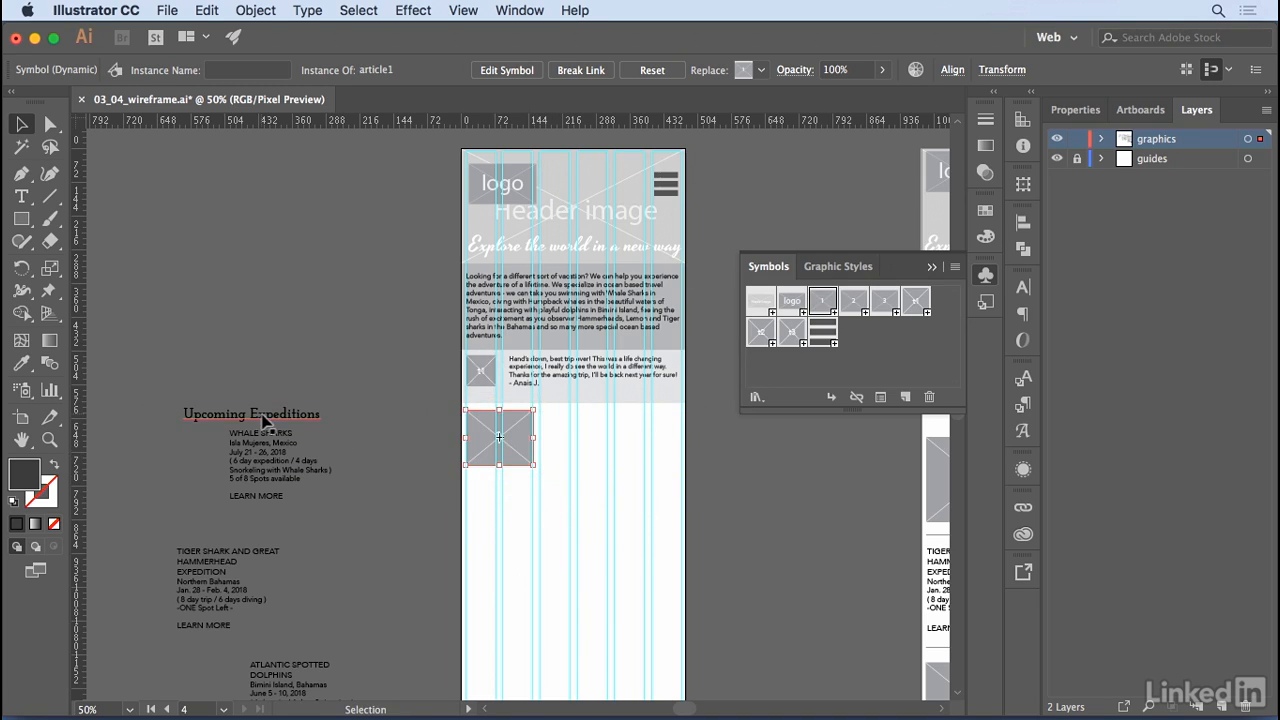
# - Move the Whale Sharks expedition text together with its LEARN MORE label onto the artboard, just right of the article 1 image
pyautogui.click(274, 449)
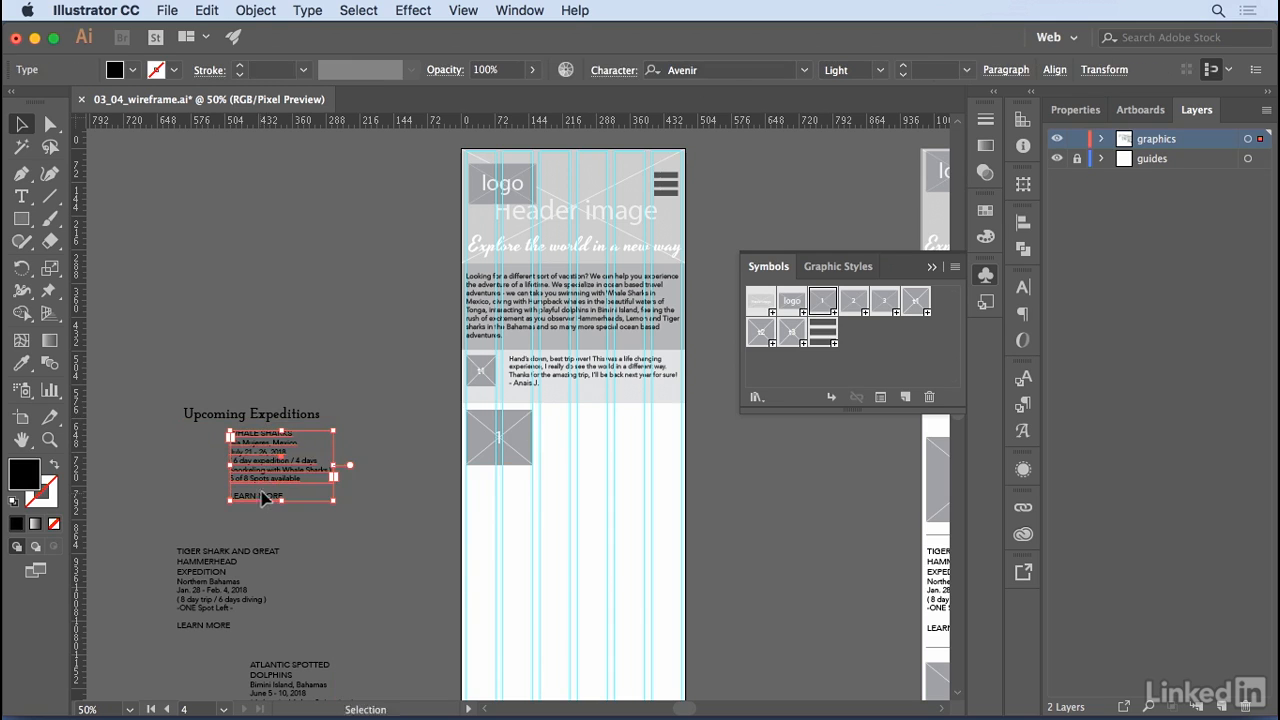
pyautogui.moveTo(261, 478); pyautogui.dragTo(575, 462)
pyautogui.click(722, 506)
# - Apply the "button" graphic style to the LEARN MORE label under the Whale Sharks text and deselect it
pyautogui.click(582, 484)
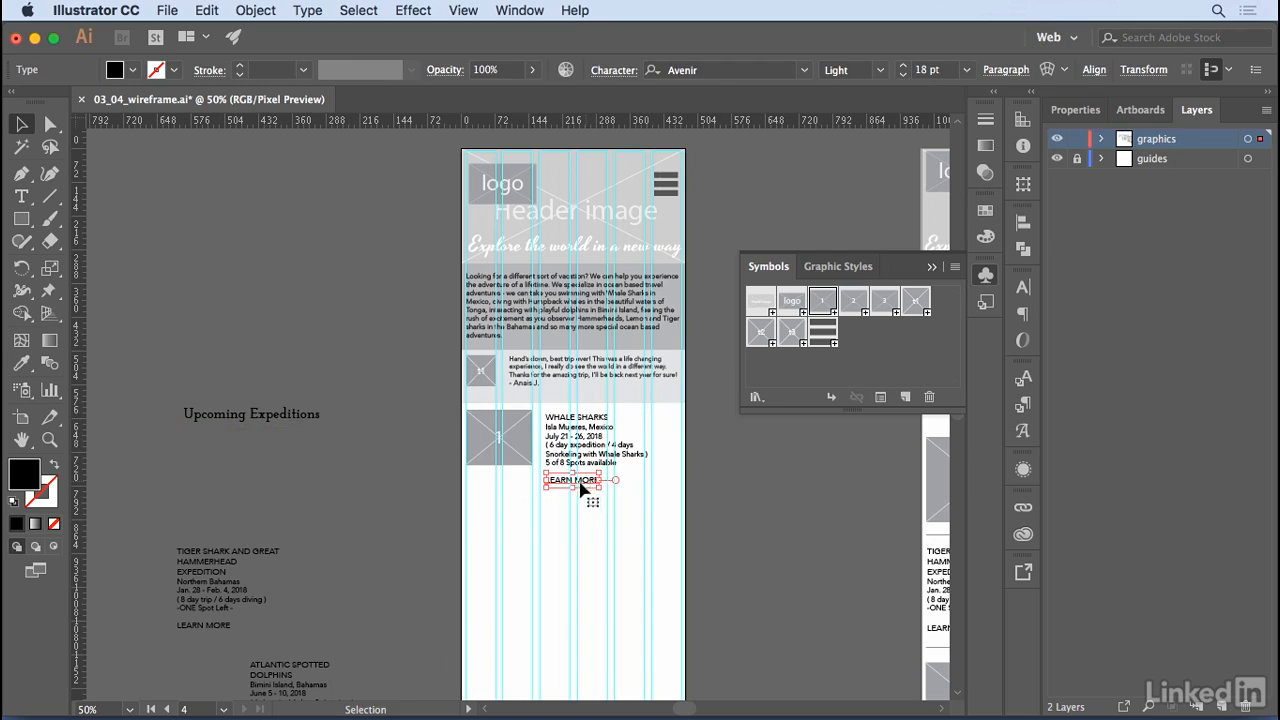
pyautogui.click(985, 306)
pyautogui.click(822, 333)
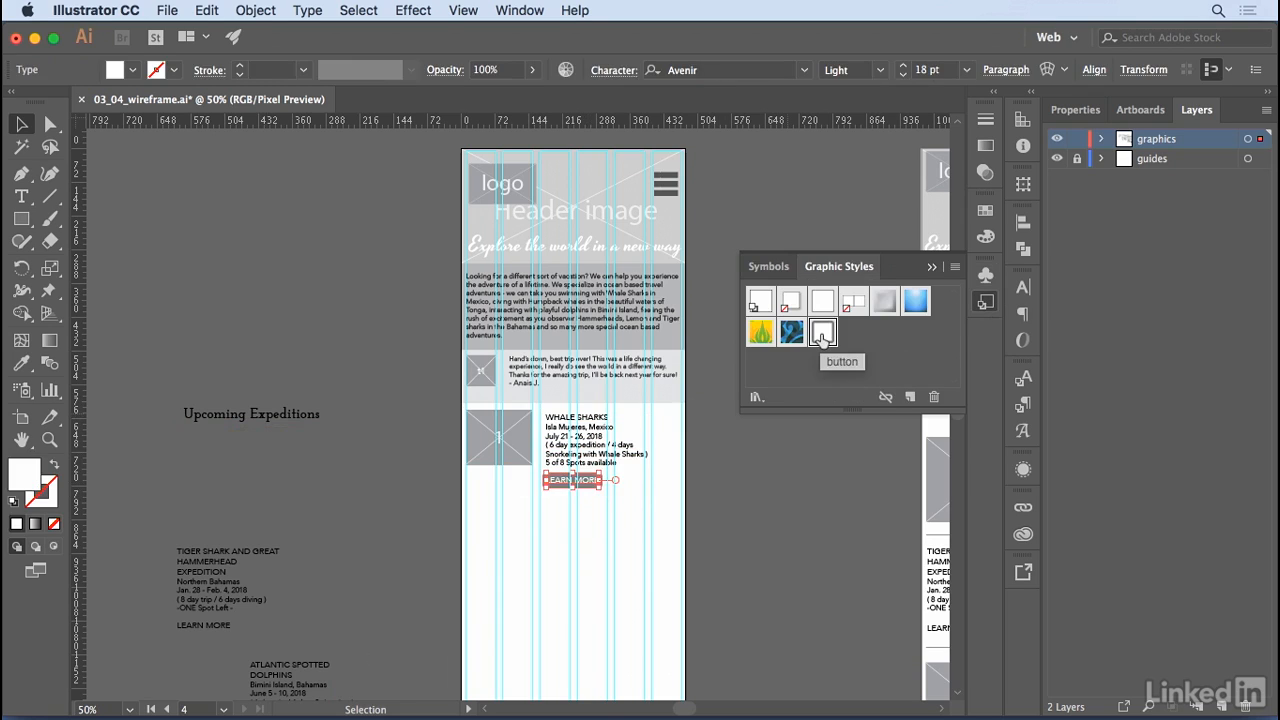
pyautogui.click(738, 521)
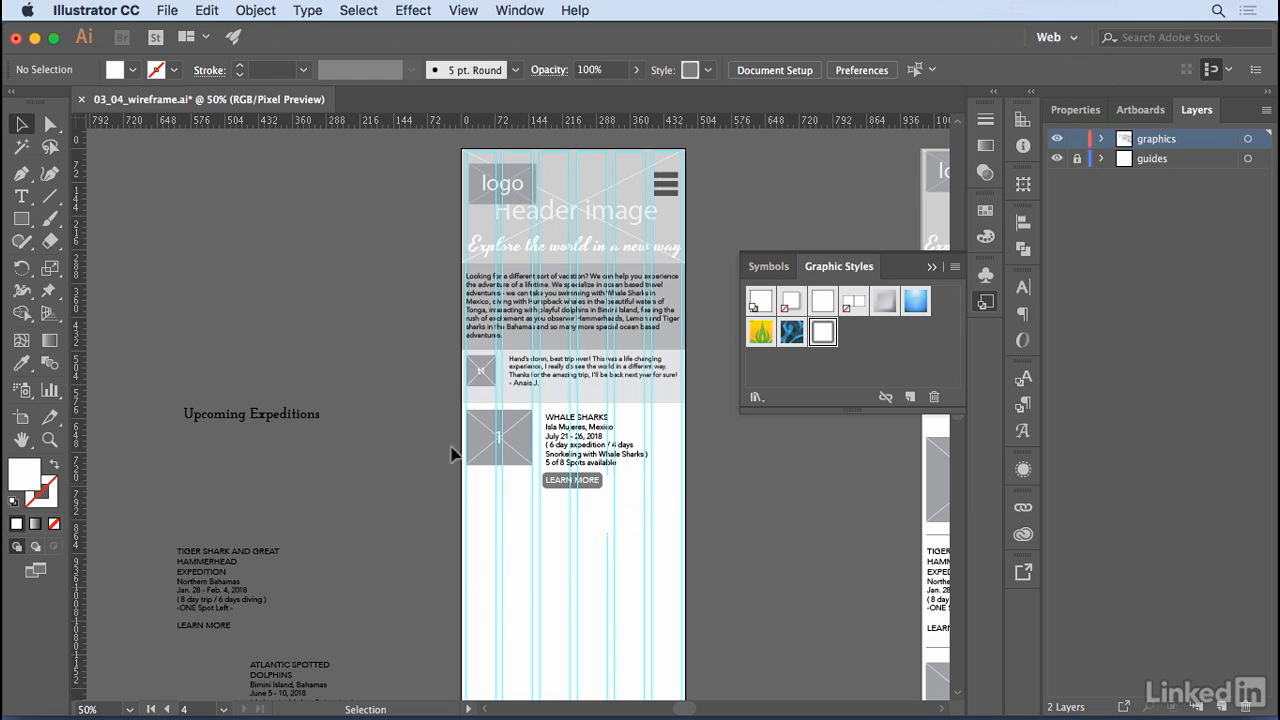
# - Centre the "Upcoming Expeditions" heading below the testimonial band and shift the Whale Sharks image, text and button down 40 pt beneath it
pyautogui.click(266, 418)
pyautogui.moveTo(266, 418); pyautogui.dragTo(598, 416)
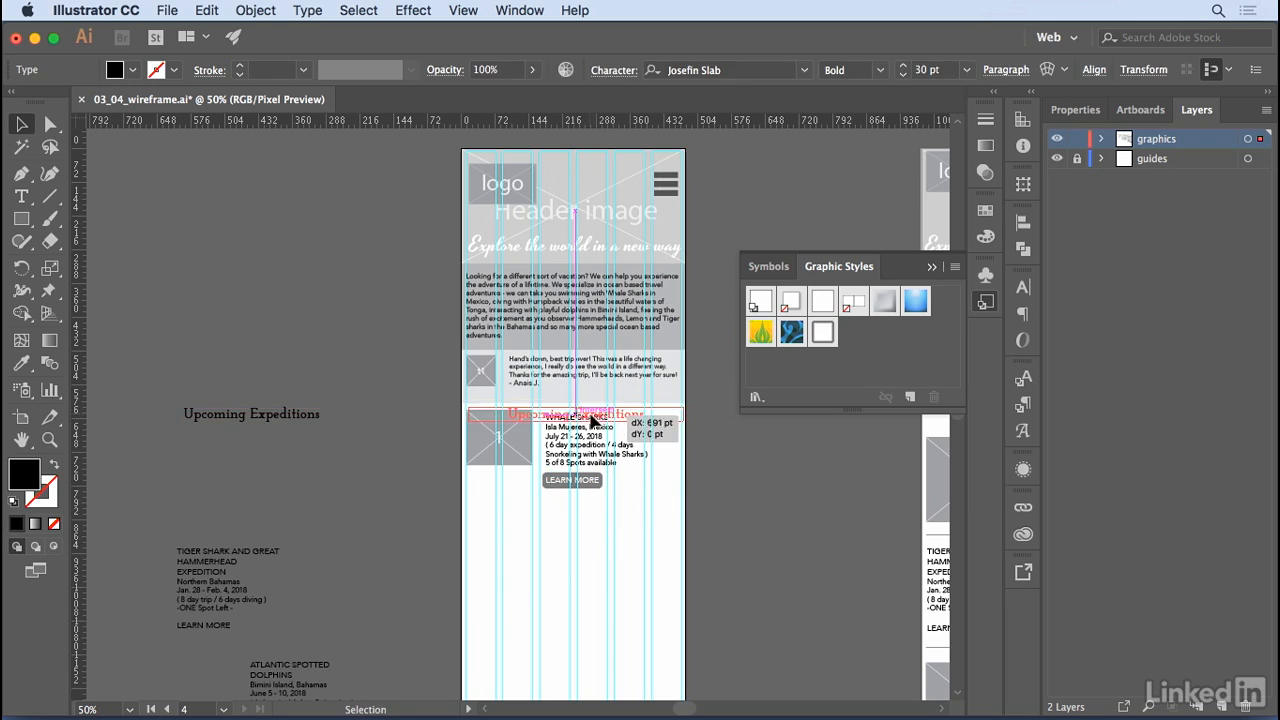
pyautogui.click(575, 462)
pyautogui.keyDown('shift'); pyautogui.click(575, 462); pyautogui.keyUp('shift')
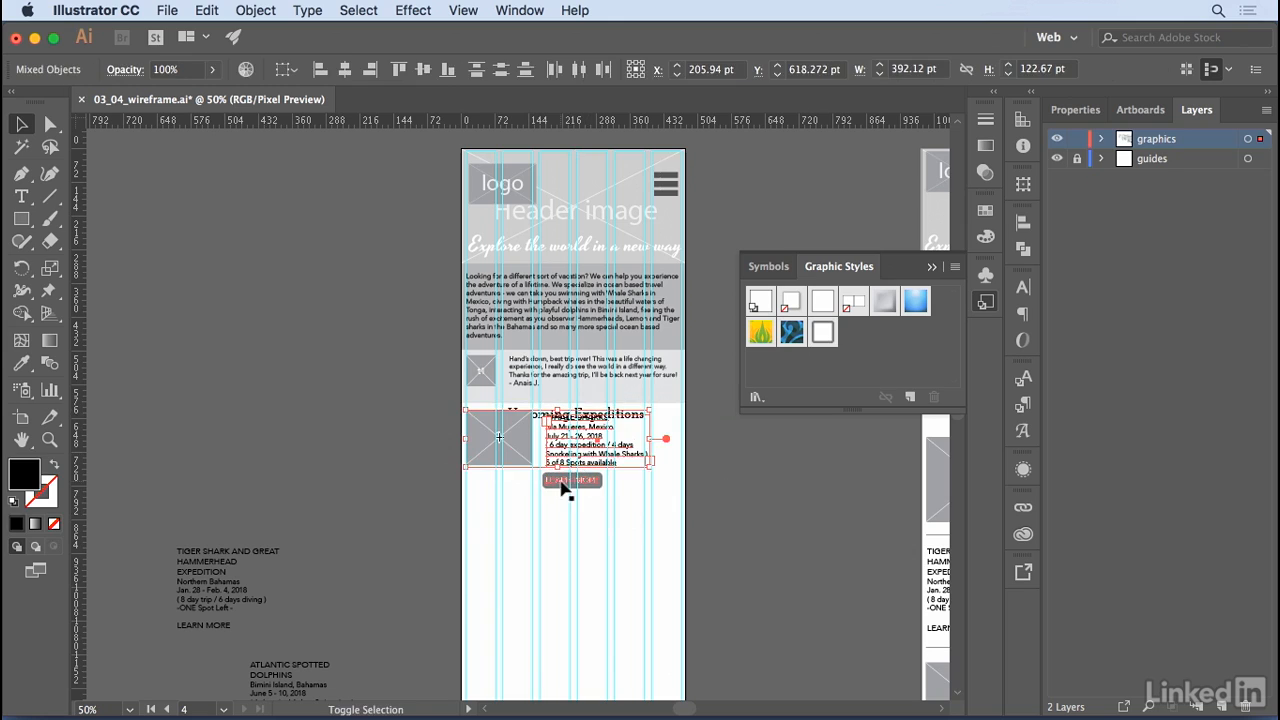
pyautogui.keyDown('shift'); pyautogui.click(566, 481); pyautogui.keyUp('shift')
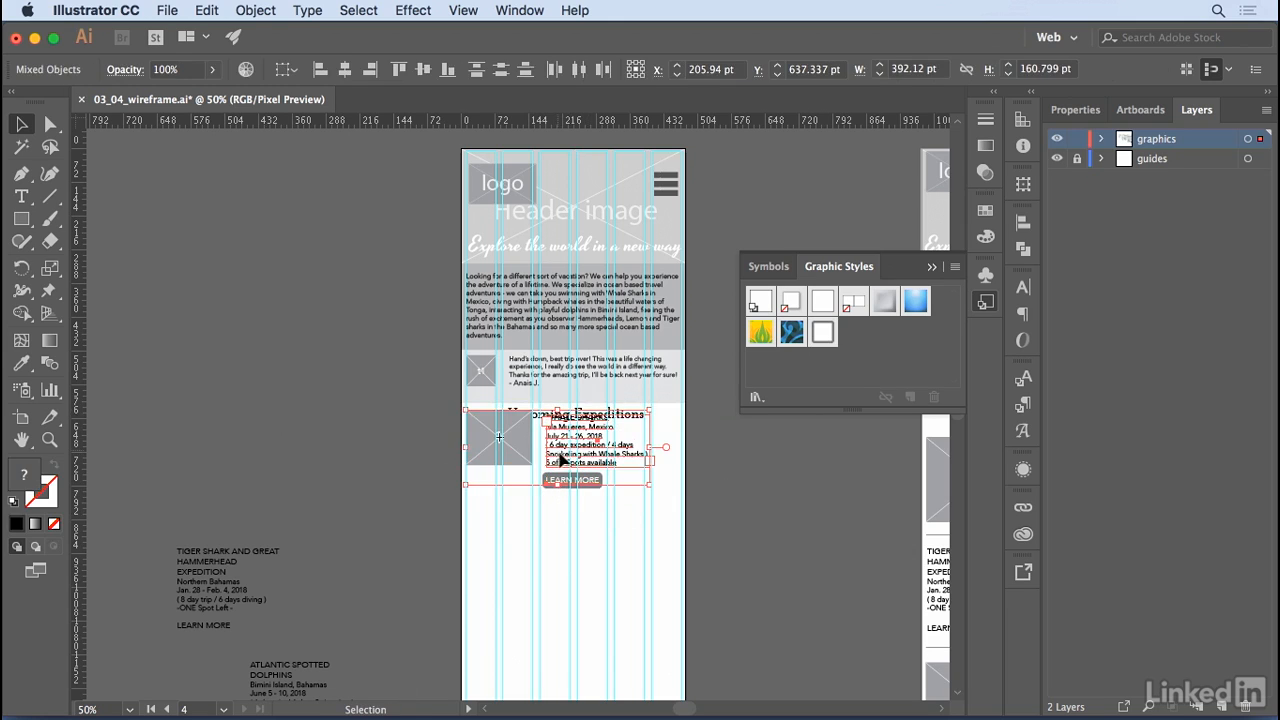
pyautogui.moveTo(560, 457); pyautogui.dragTo(565, 478)
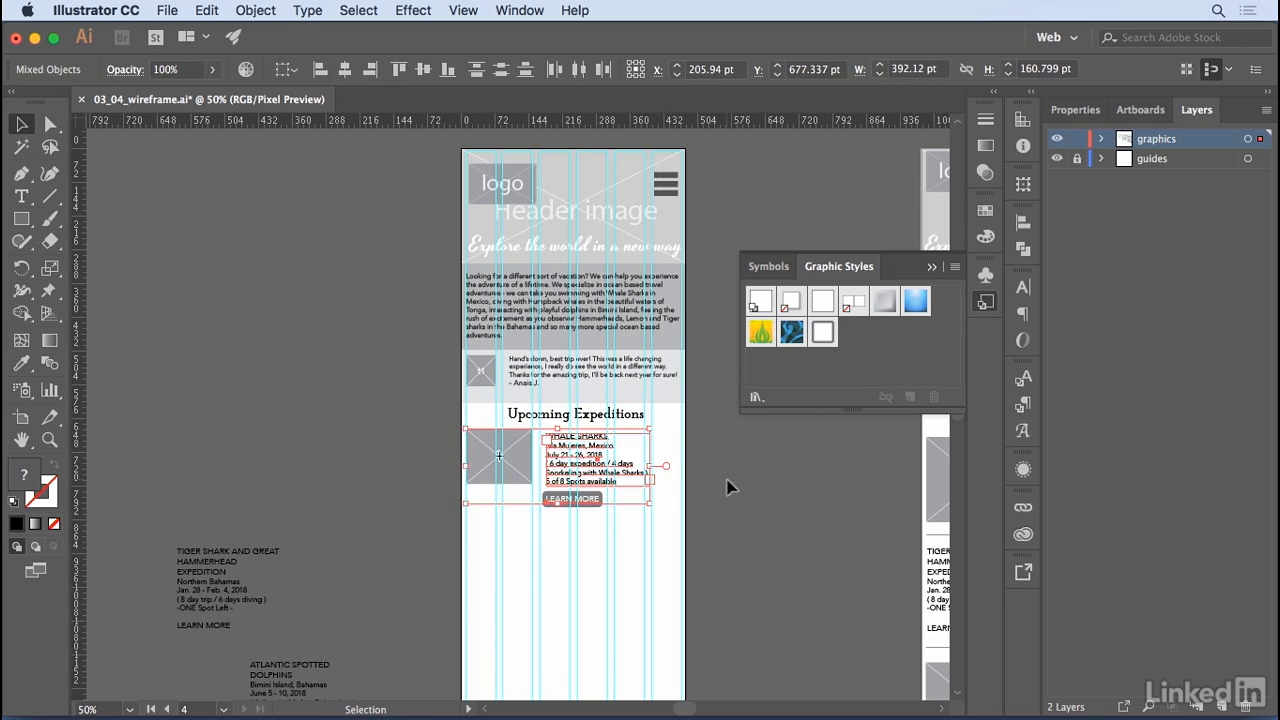
pyautogui.click(727, 487)
# - Widen the Whale Sharks text frame to the right edge of the last column guide and deselect it
pyautogui.click(604, 481)
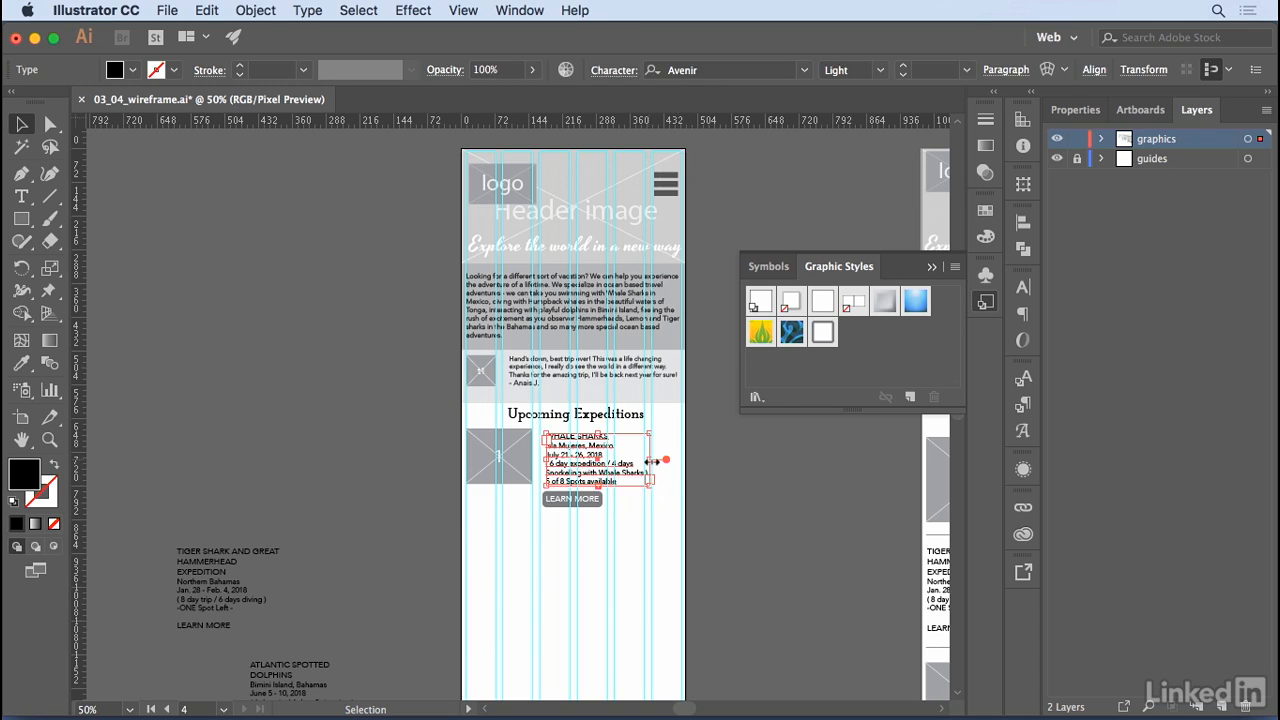
pyautogui.moveTo(651, 462); pyautogui.dragTo(680, 458)
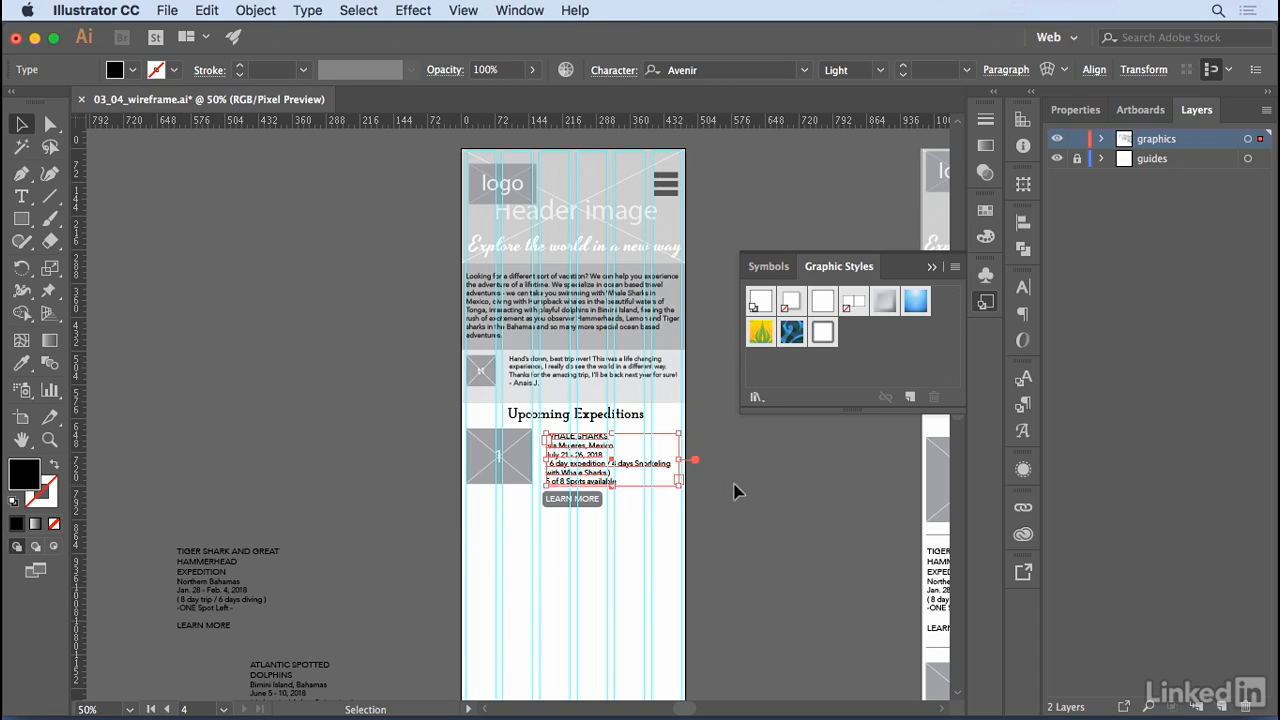
pyautogui.click(737, 491)
pyautogui.press('space')
pyautogui.moveTo(735, 515); pyautogui.dragTo(170, 500)
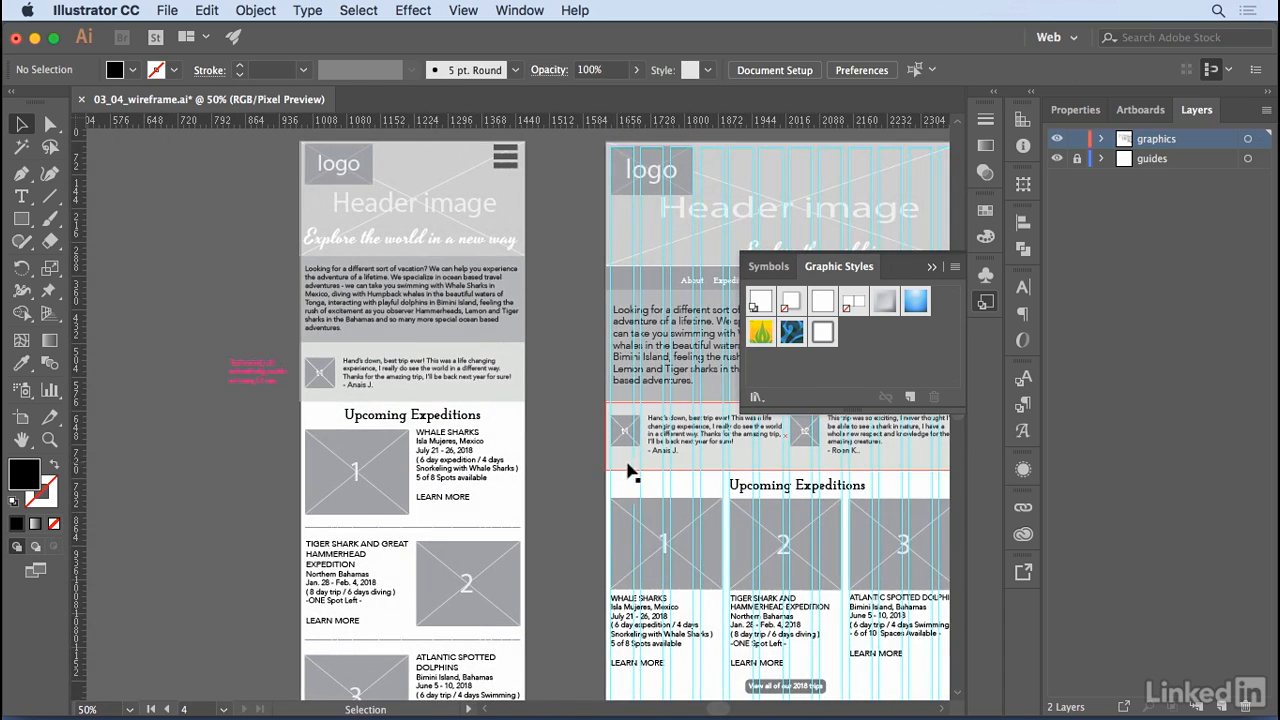